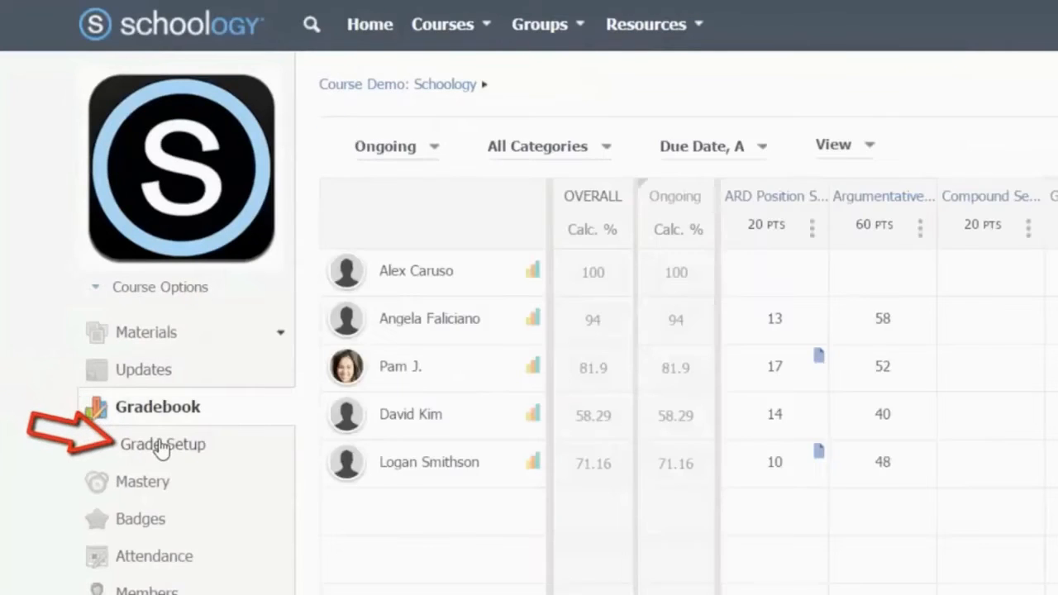
Open the course's grade setup, show its list of rubrics and view the options for adding a scale or rubric
left_click(161, 447)
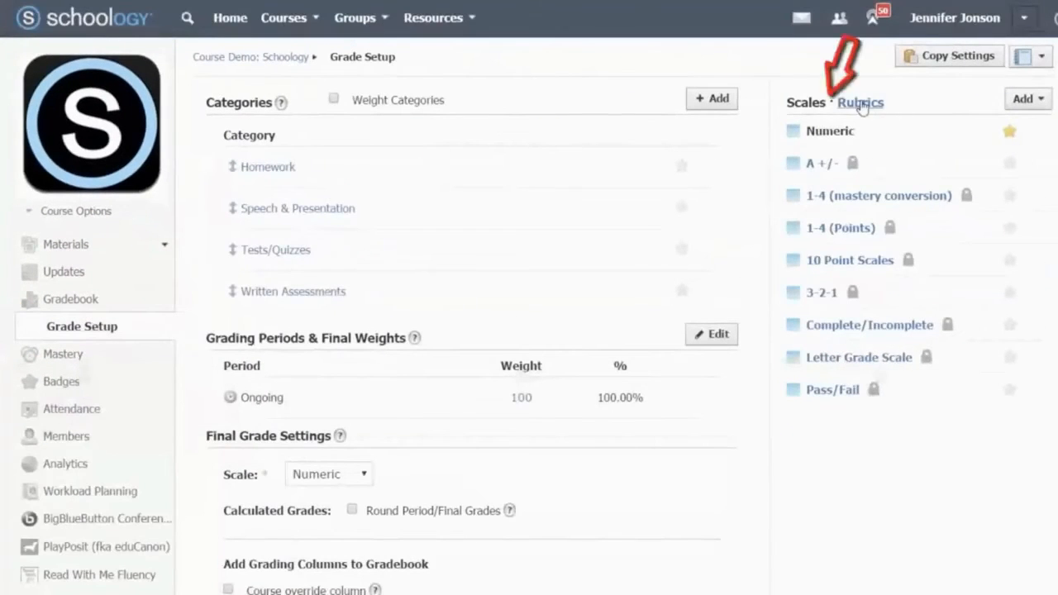
left_click(865, 104)
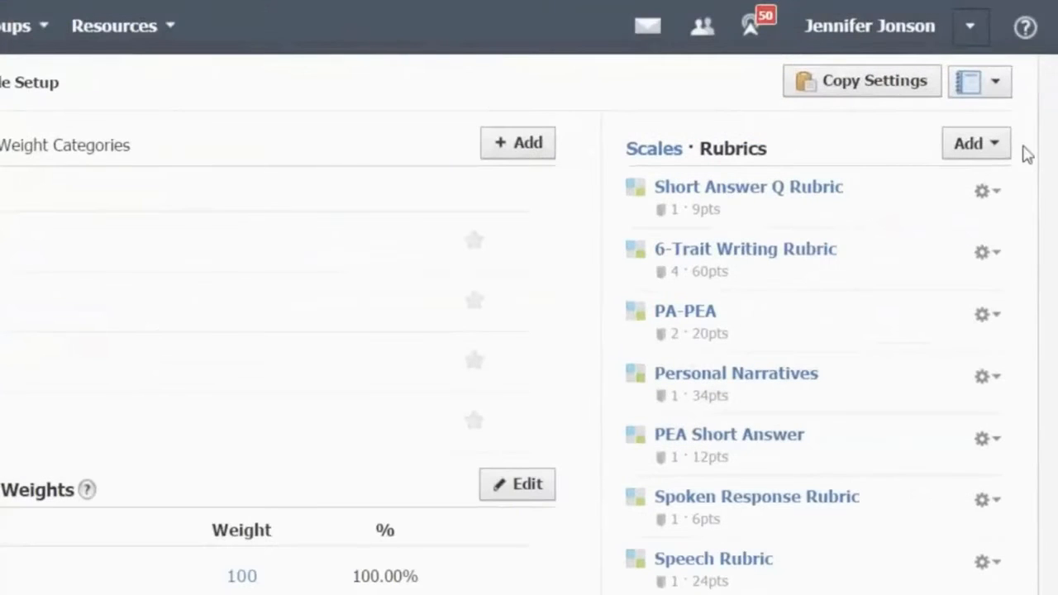
left_click(998, 149)
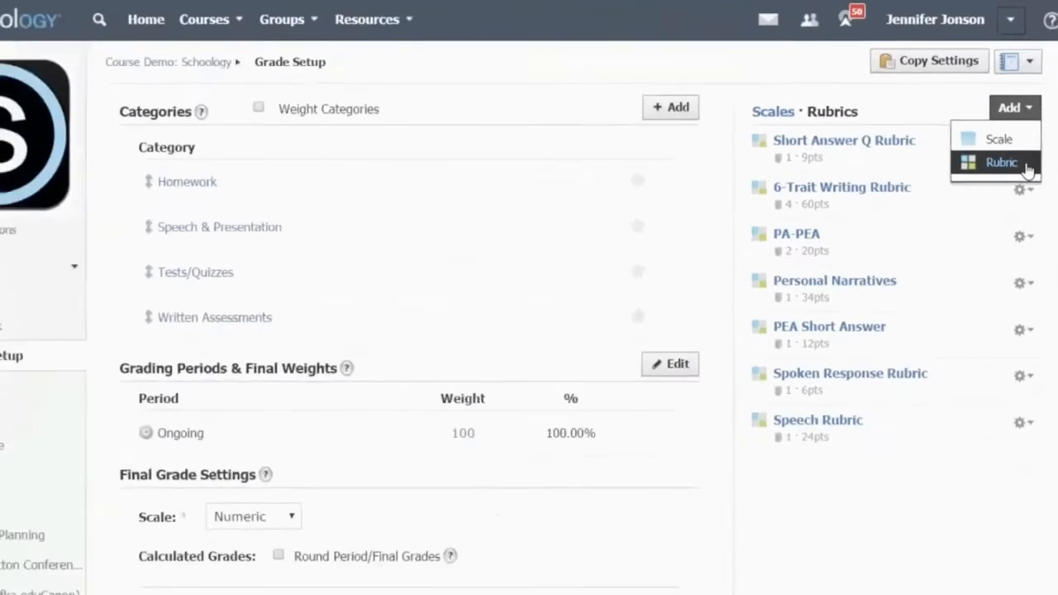
left_click(1036, 154)
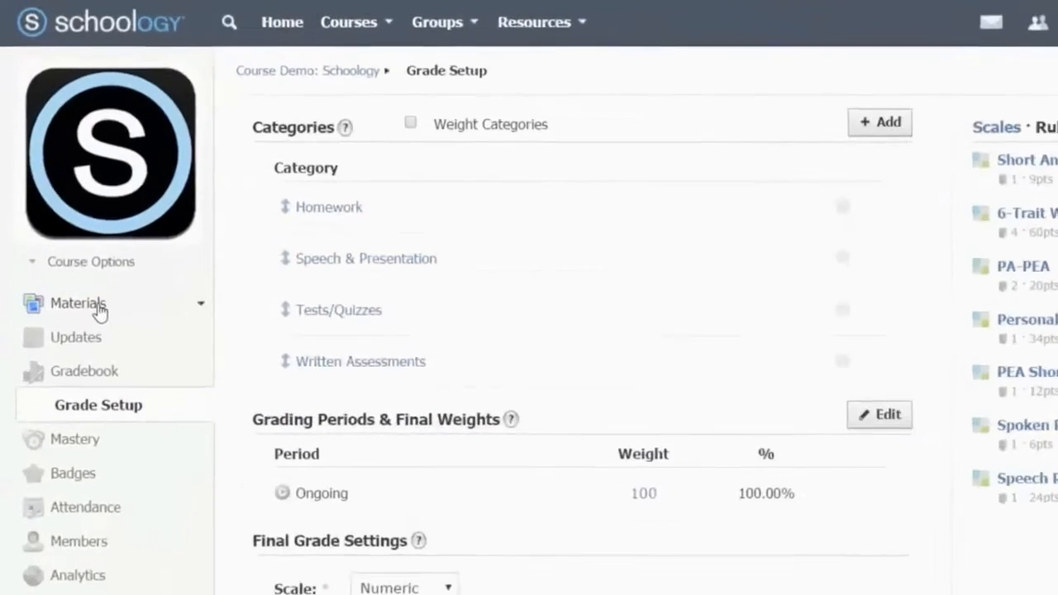
Start a new assignment in the Unit 4 - Feature Articles folder of the course materials
left_click(97, 306)
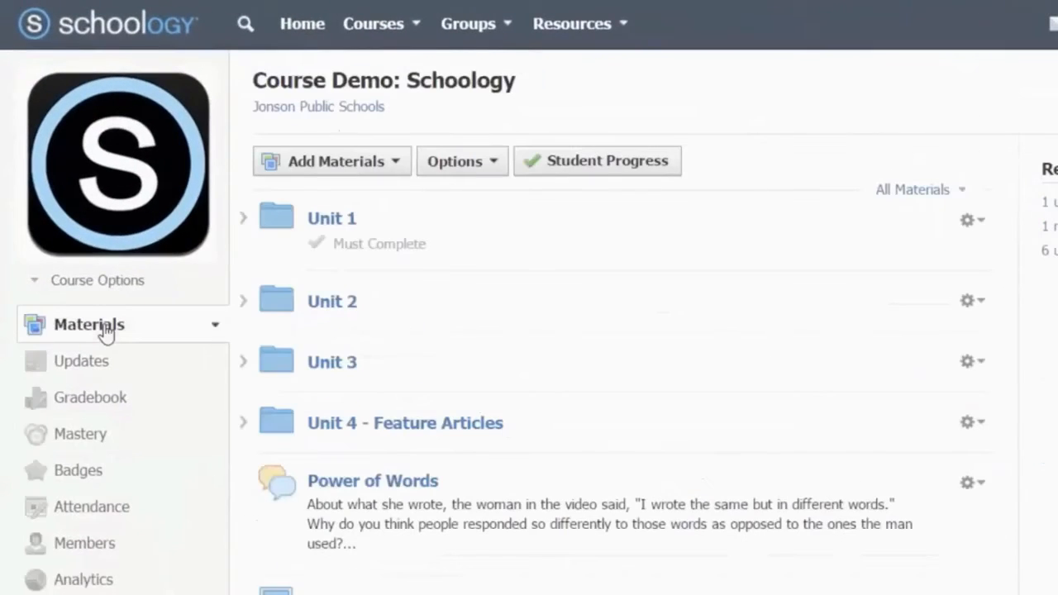
left_click(355, 426)
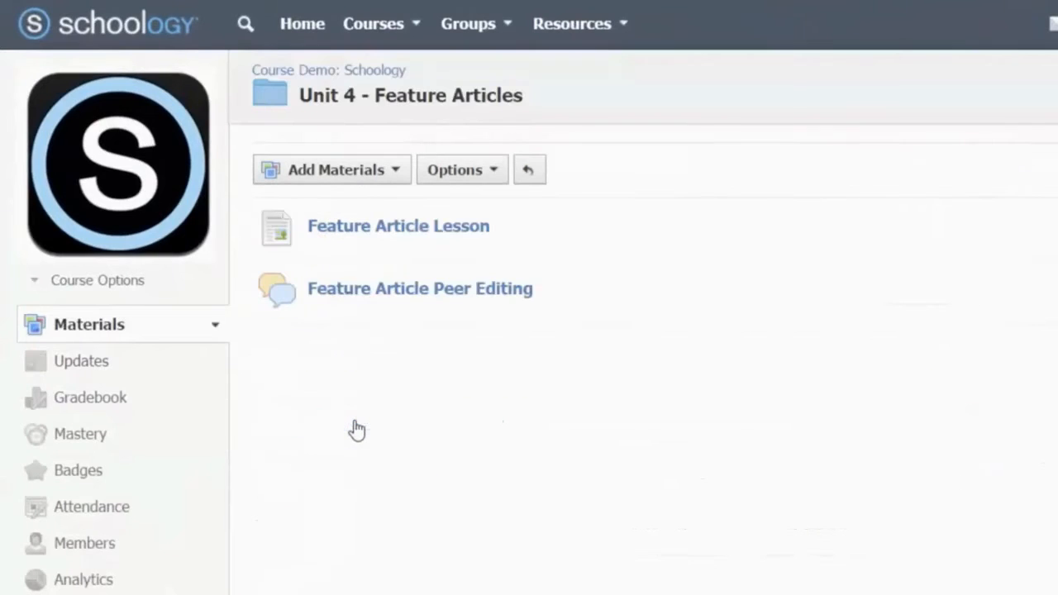
left_click(366, 172)
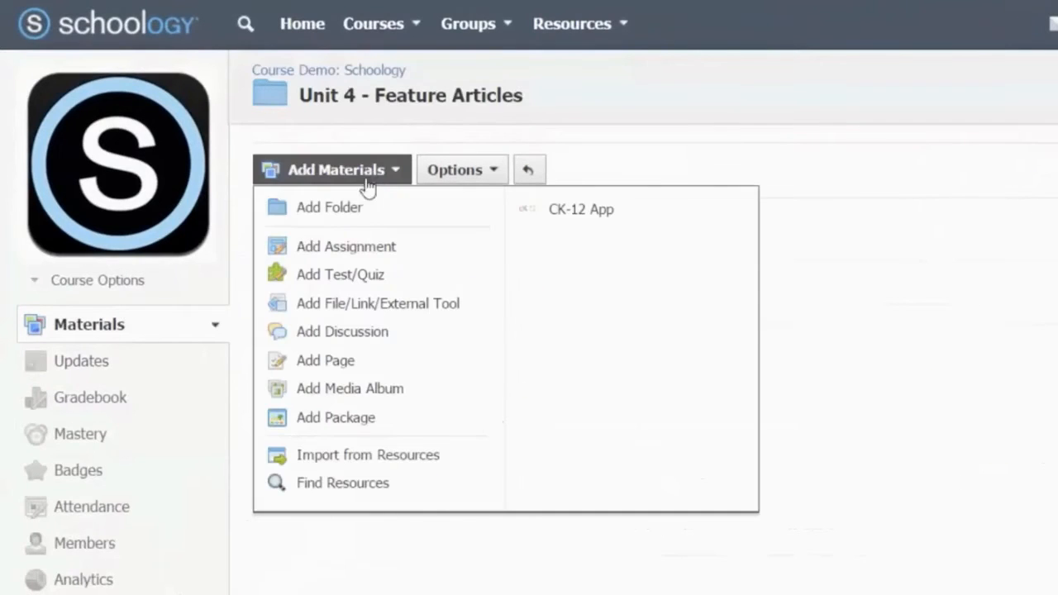
left_click(369, 248)
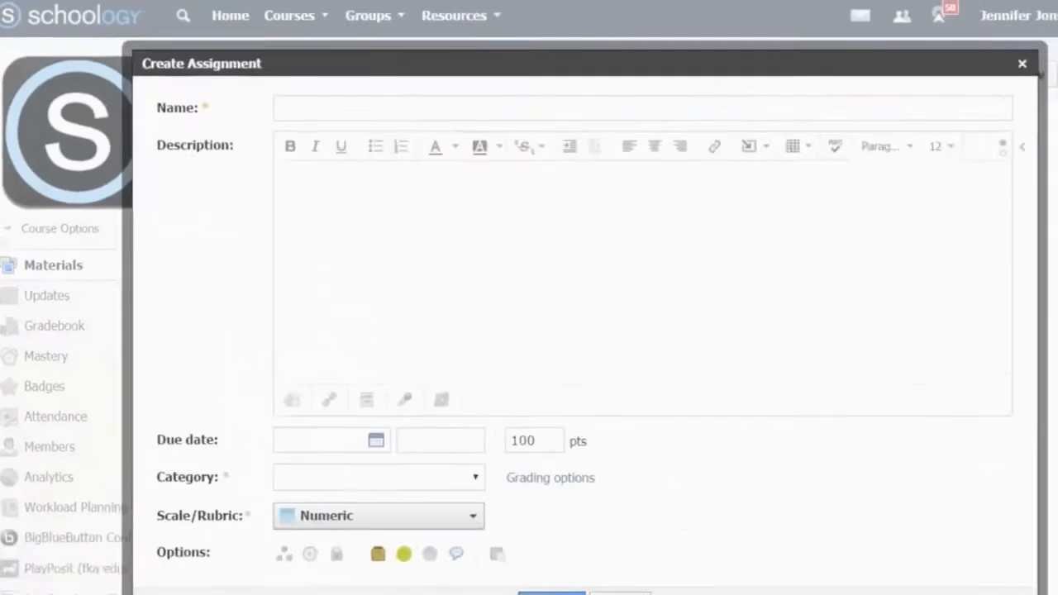
Name the assignment "Feature Article Assignment" and enter the description "Use the Submit Assignment button to turn in your Feature Article."
type("Feature Article Assignment")
left_click(431, 226)
type("Use the Submit Assignment button to turn in your Feature Article")
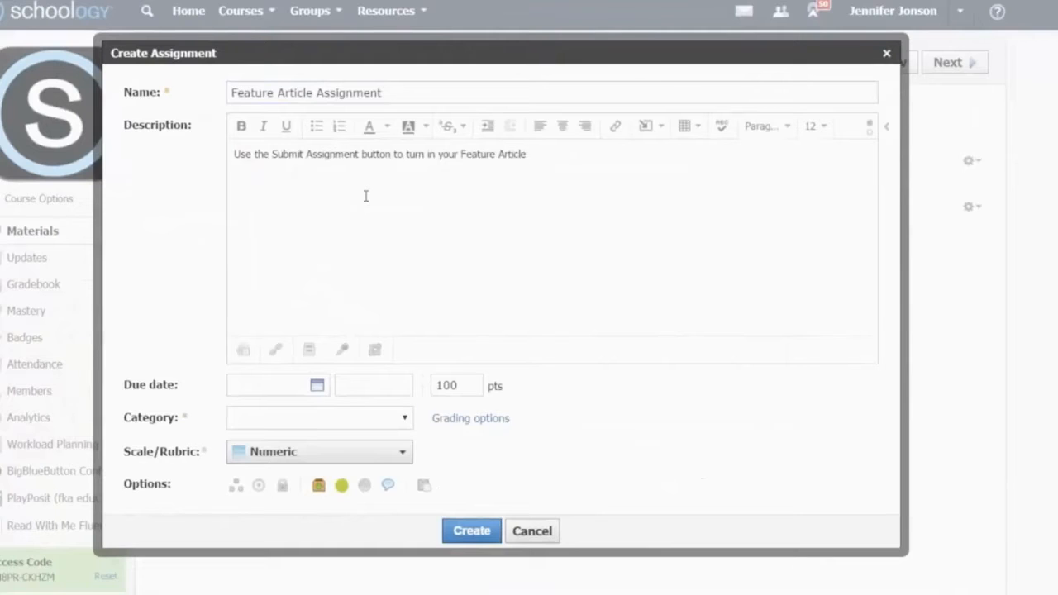
type(".")
Set the assignment's category to Written Assessments and start a new rubric for it titled "Feature Article Rubric"
left_click(331, 417)
left_click(373, 505)
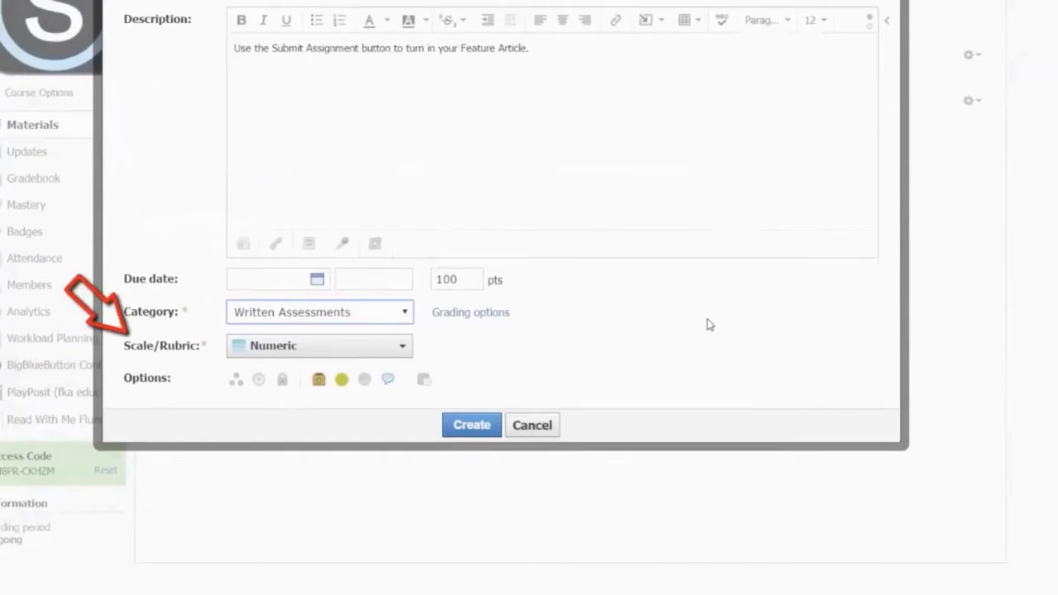
left_click(404, 351)
scroll(408, 396, "down", 2)
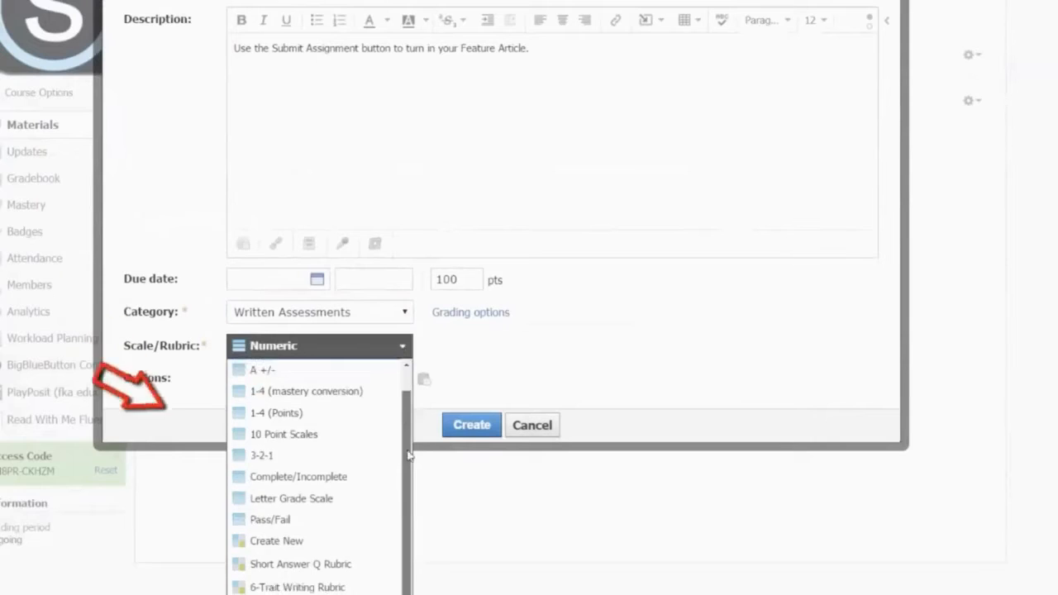
left_click(375, 537)
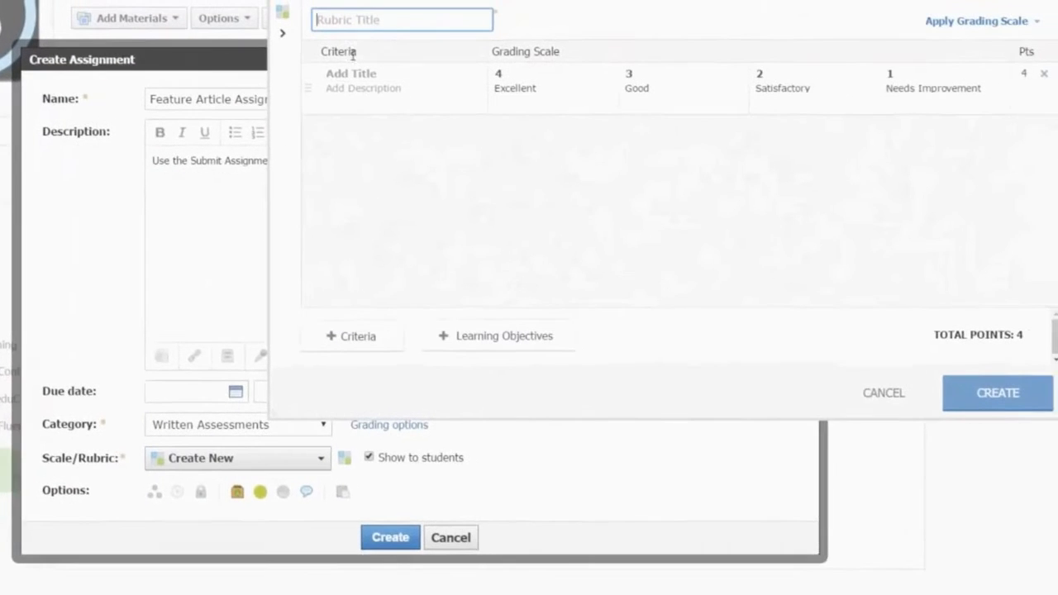
type("Feature Article Rubric")
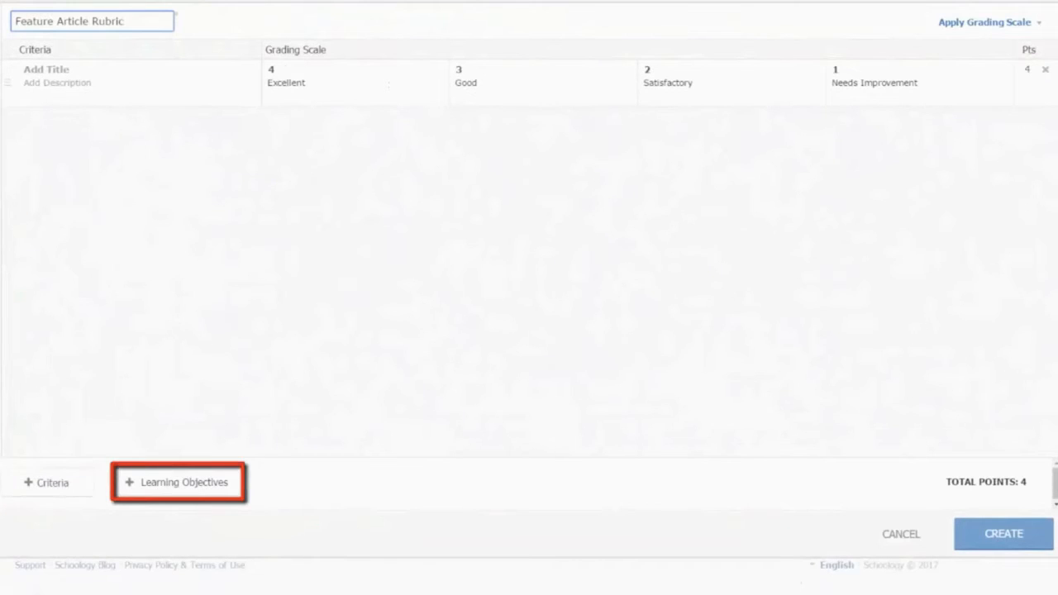
Title the first criterion "Formatting Requirements" and describe it on separate lines as "Single-spaced", "12 pt font" and "1-2 pages in length"
left_click(94, 73)
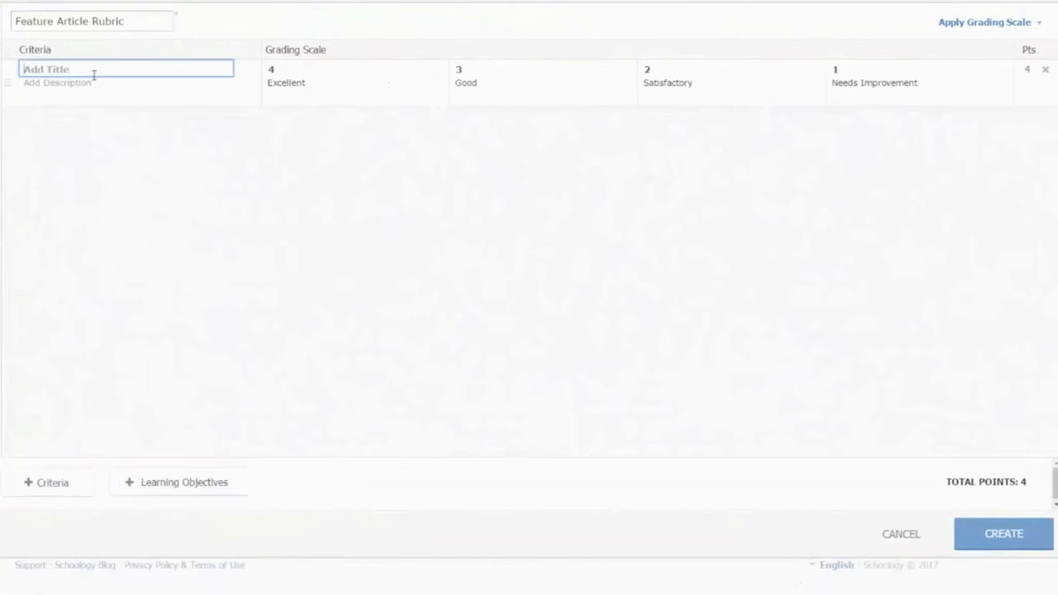
type("Formatting Requirements")
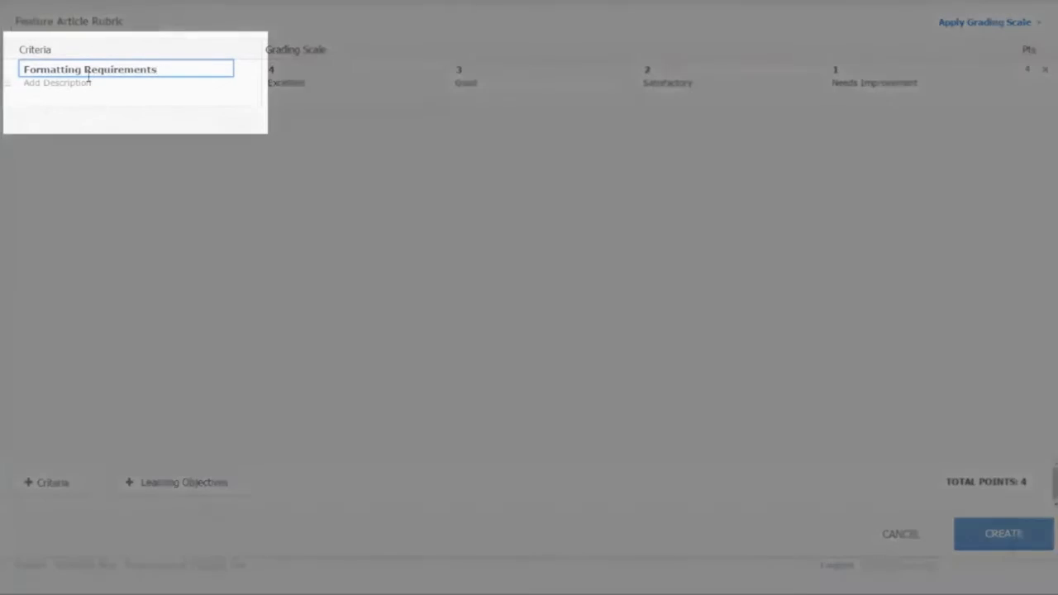
left_click(60, 90)
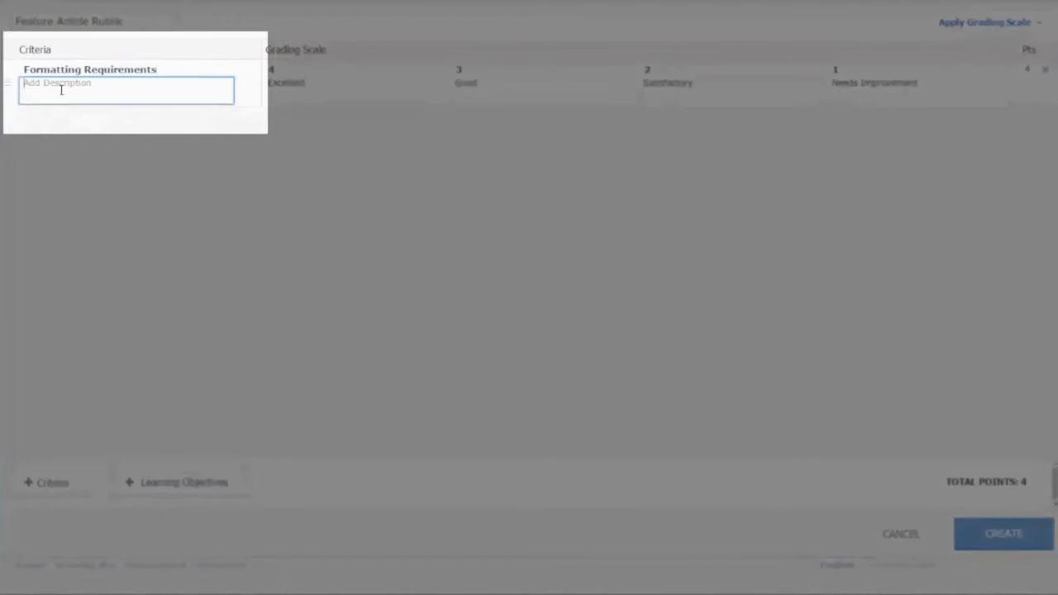
type("Single-spaced 12 pt font 1-2 pages in length")
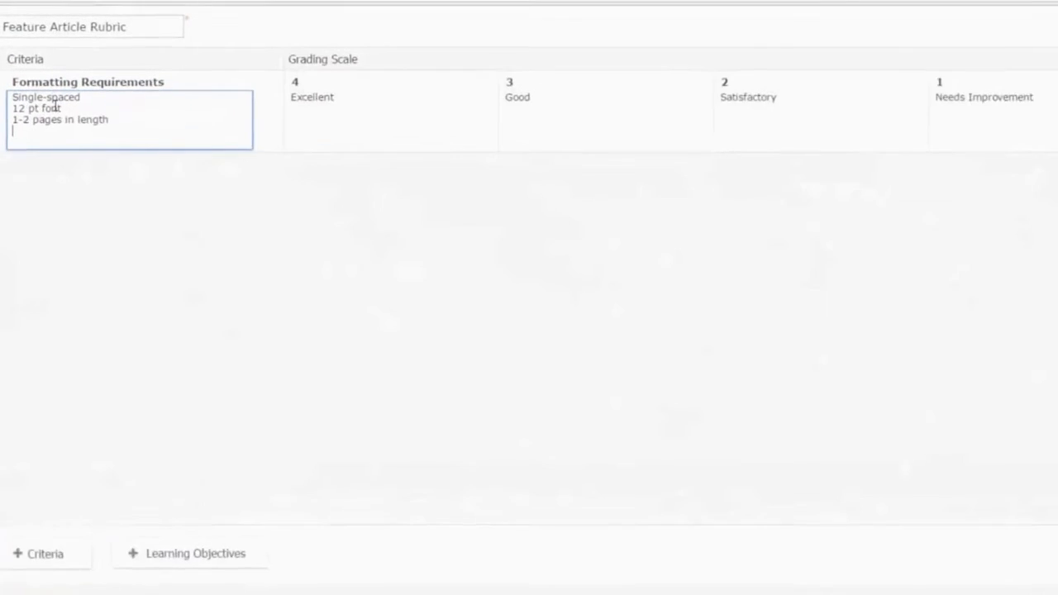
Describe the criterion's 4-point level as "Formatting requirements met" and its 3-point level as "Formatting requirements not met"
key("Tab")
type("Formatting requirements met")
left_click(53, 168)
left_click(612, 102)
key("BackSpace")
type("Formatting requirements not met")
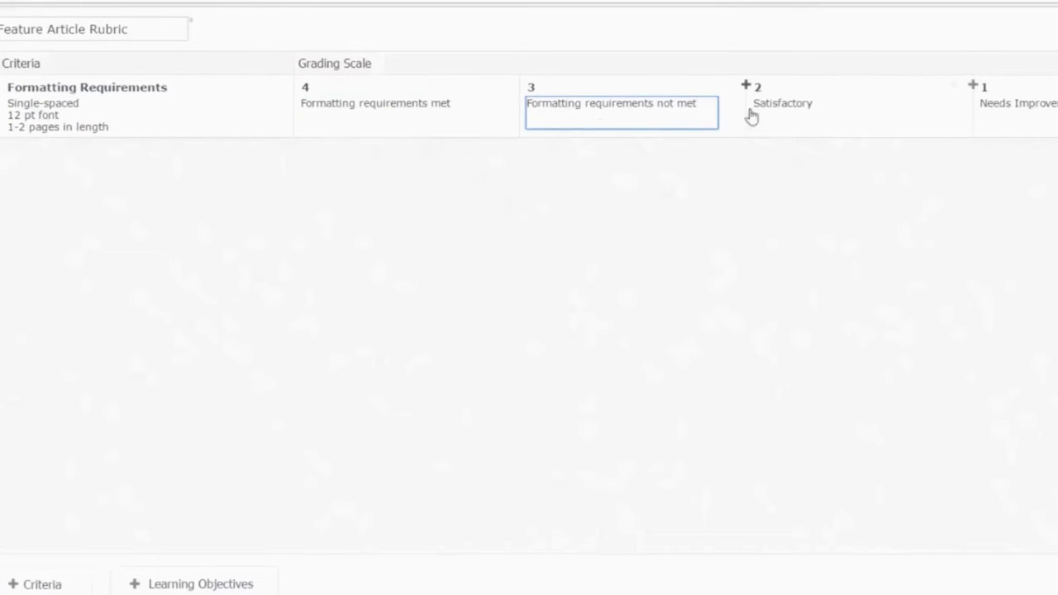
Remove the Formatting Requirements criterion's Satisfactory and Needs Improvement levels and set the two remaining levels to 2 and 0 points
left_click(955, 88)
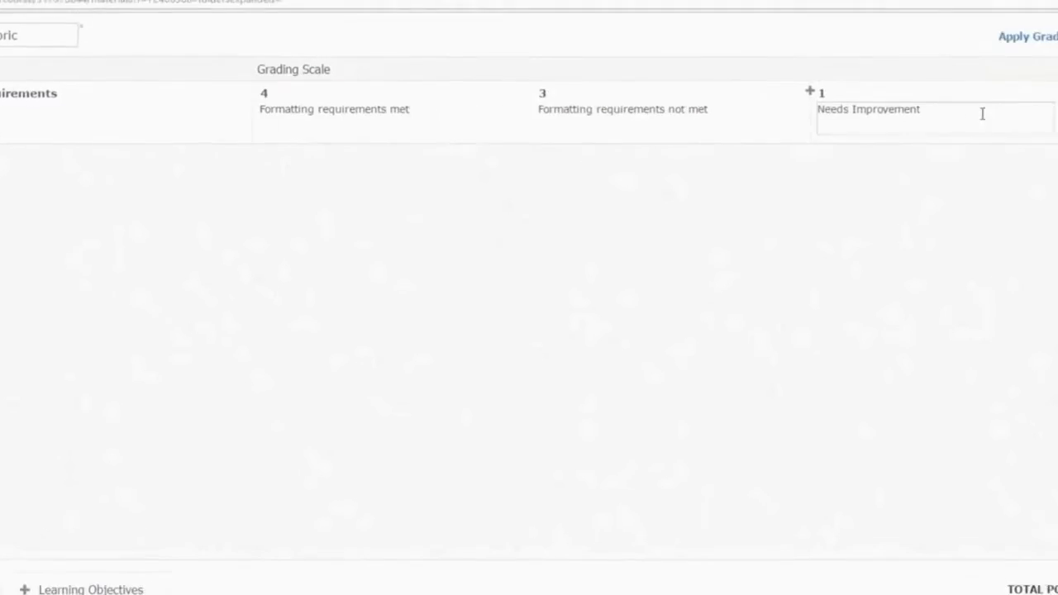
left_click(985, 100)
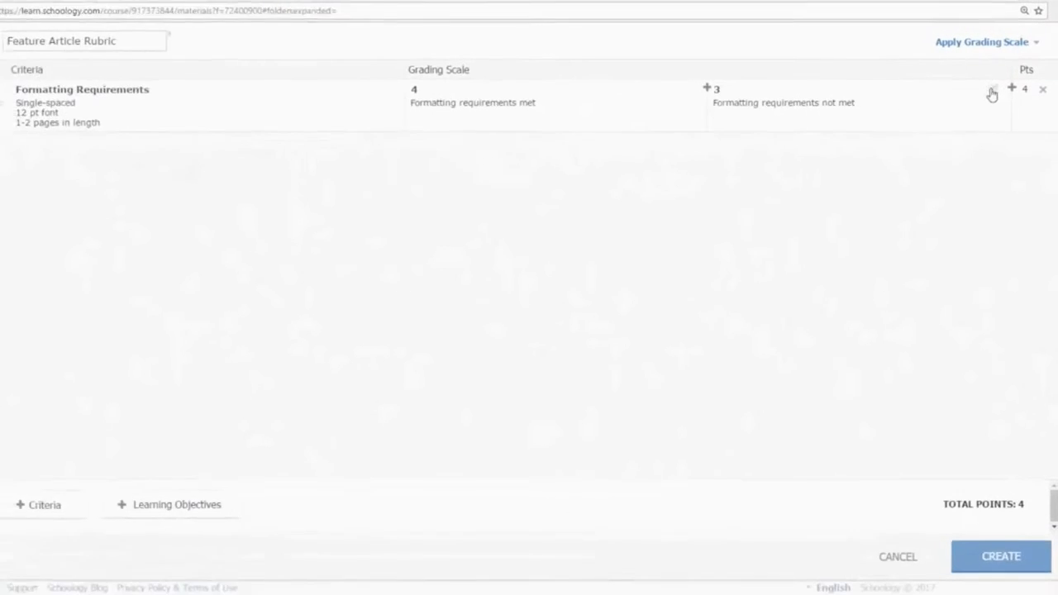
left_click(470, 90)
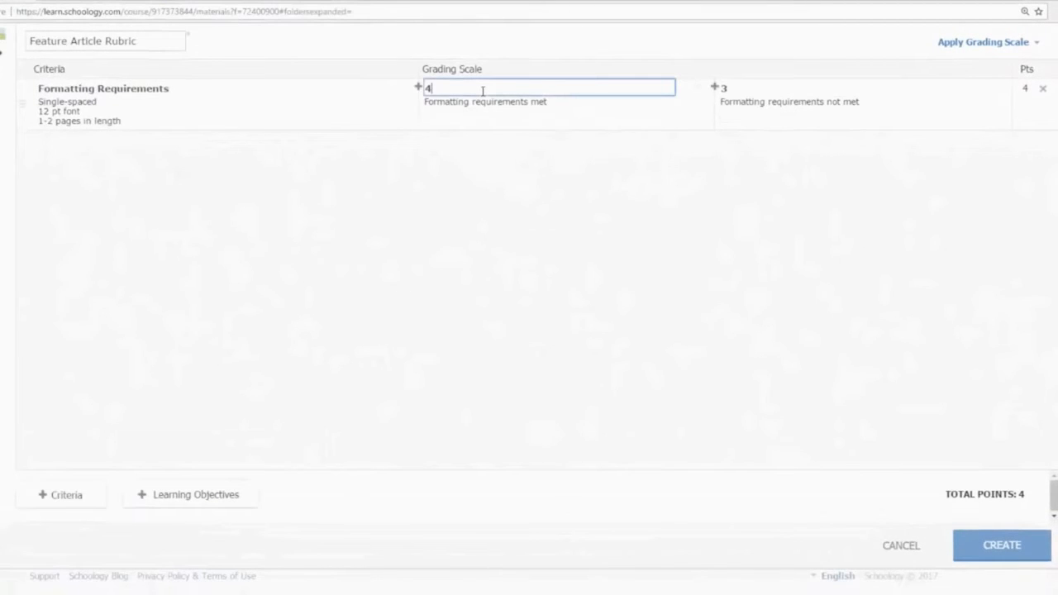
key("BackSpace")
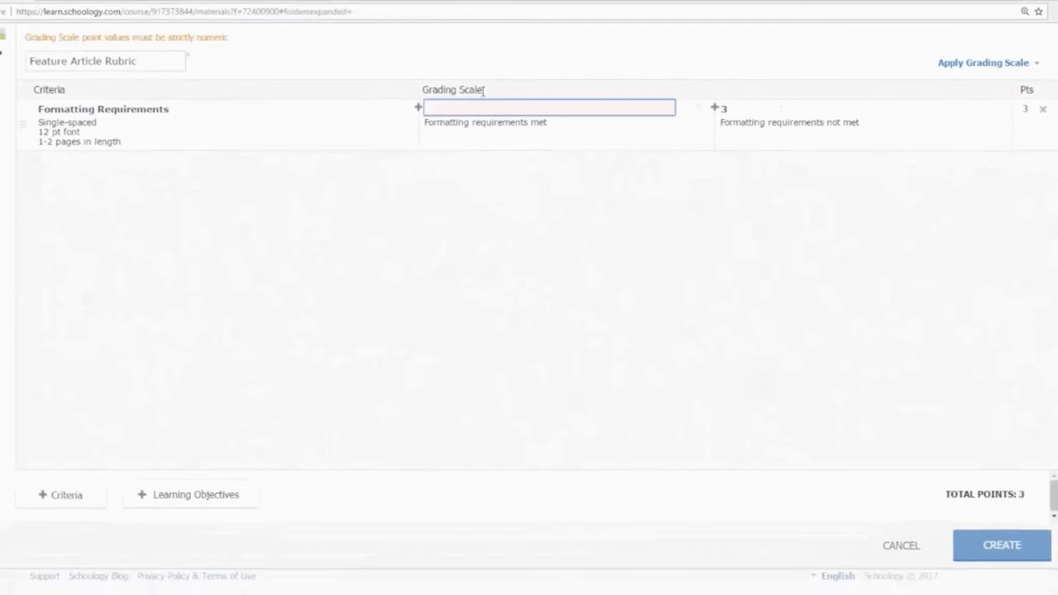
type("2")
left_click(741, 87)
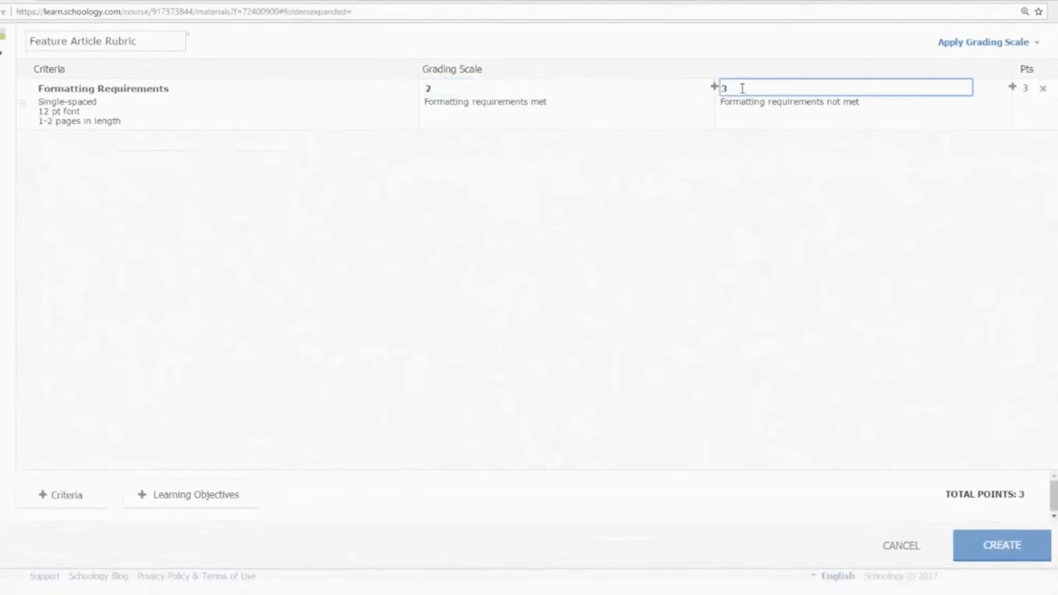
key("BackSpace")
type("0")
left_click(759, 163)
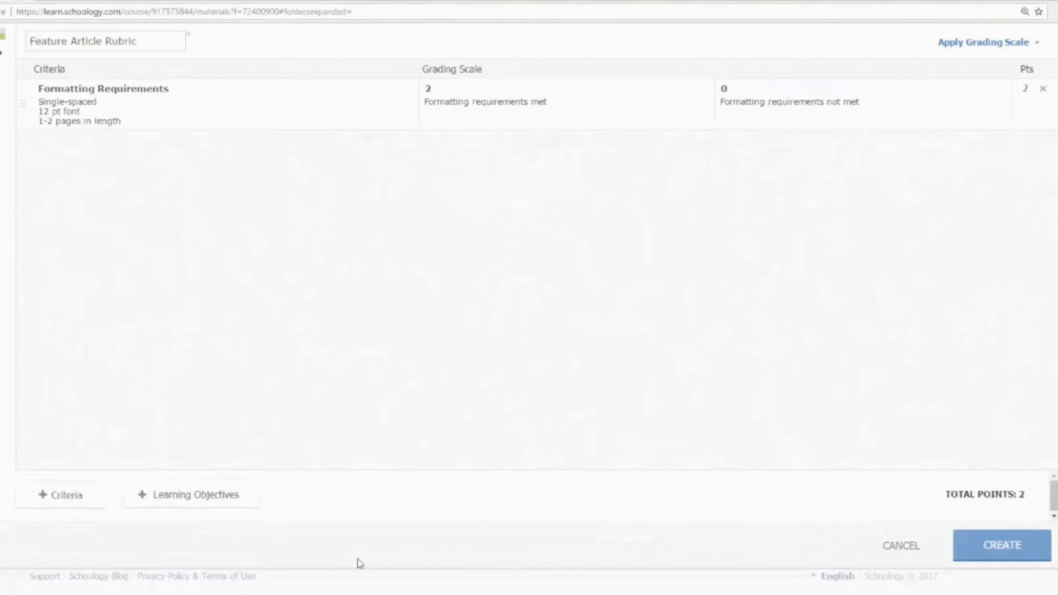
Add a second criterion to the rubric and title it "Lead"
left_click(65, 499)
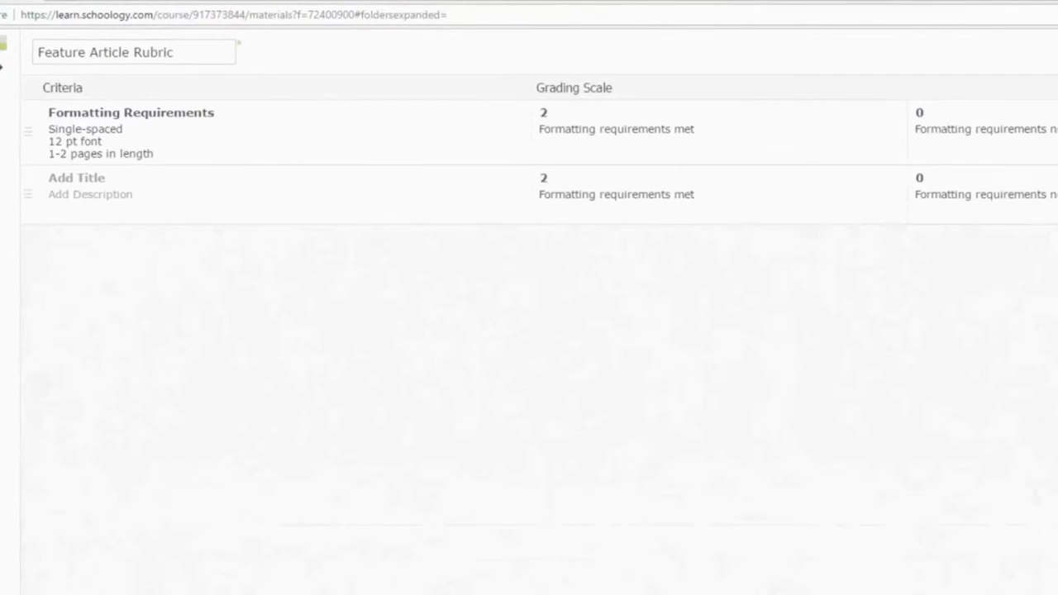
left_click(116, 176)
type("Lead")
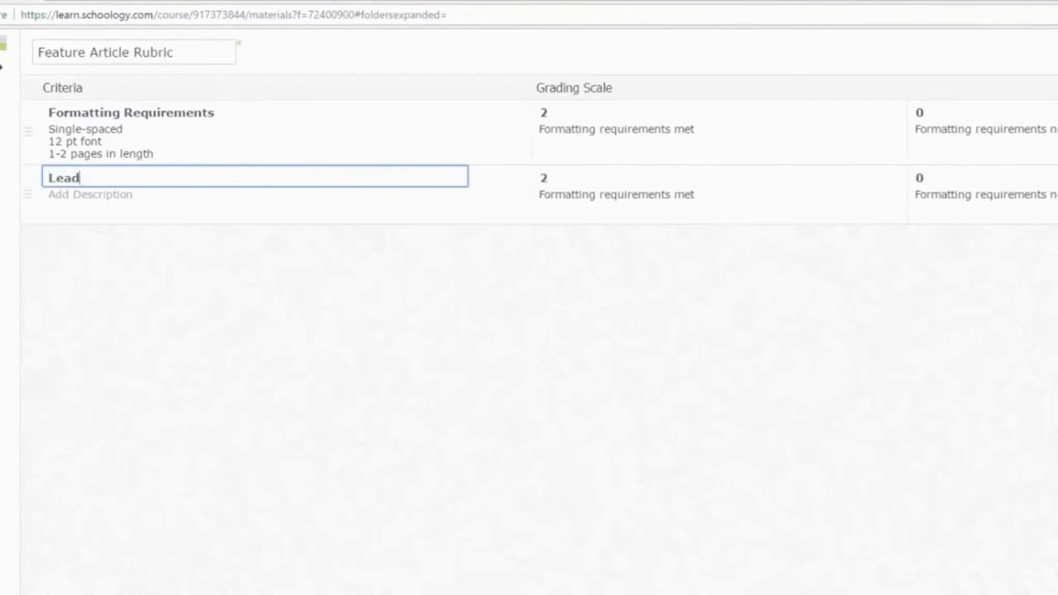
key("Tab")
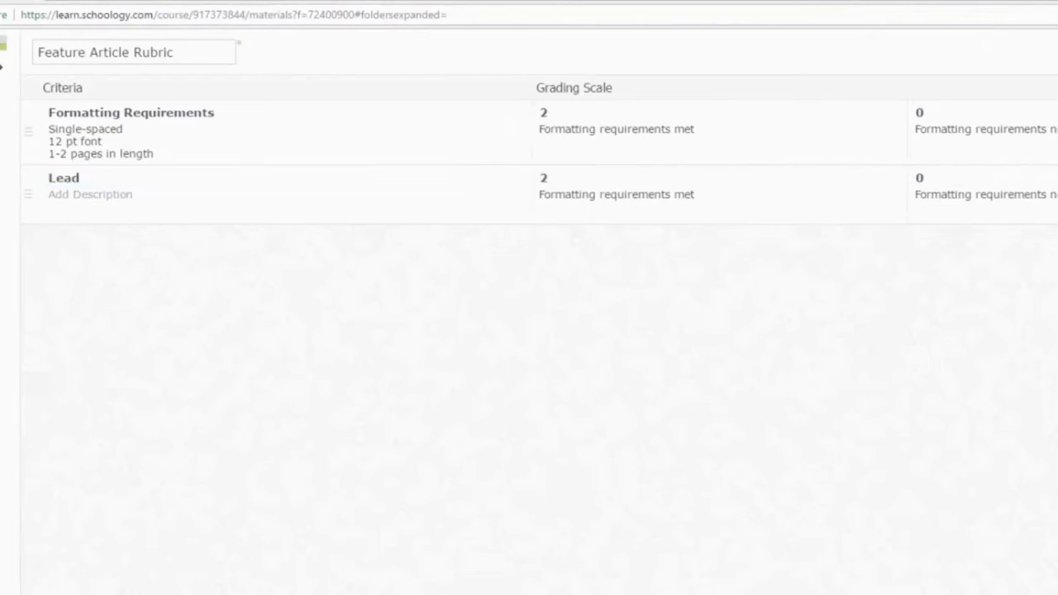
Add two more grading scale cells to the Lead criterion and set its four levels to 4, 3, 2 and 1 points
mouse_move(537, 178)
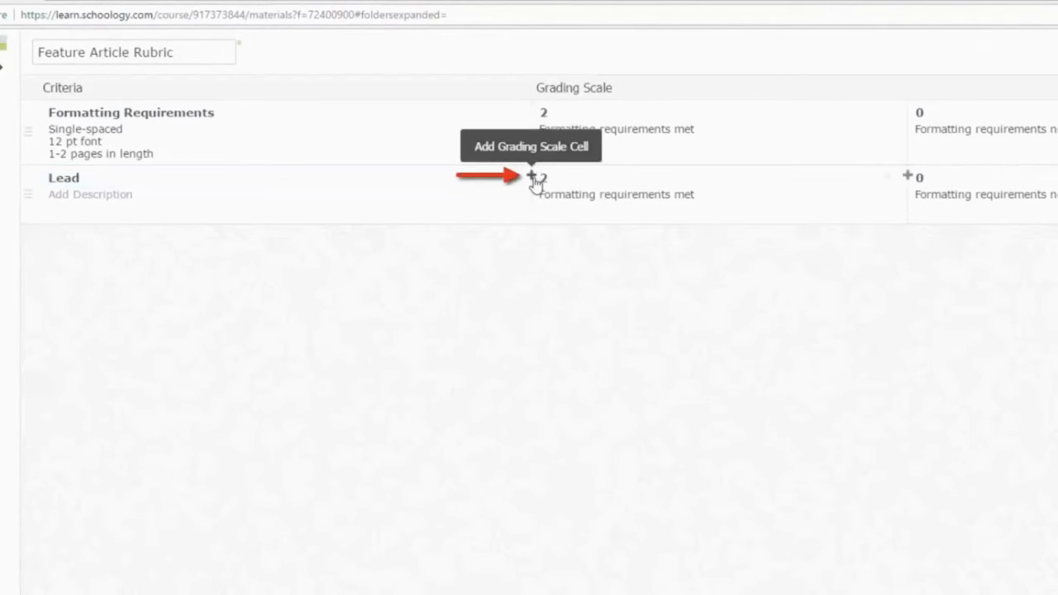
left_click(533, 176)
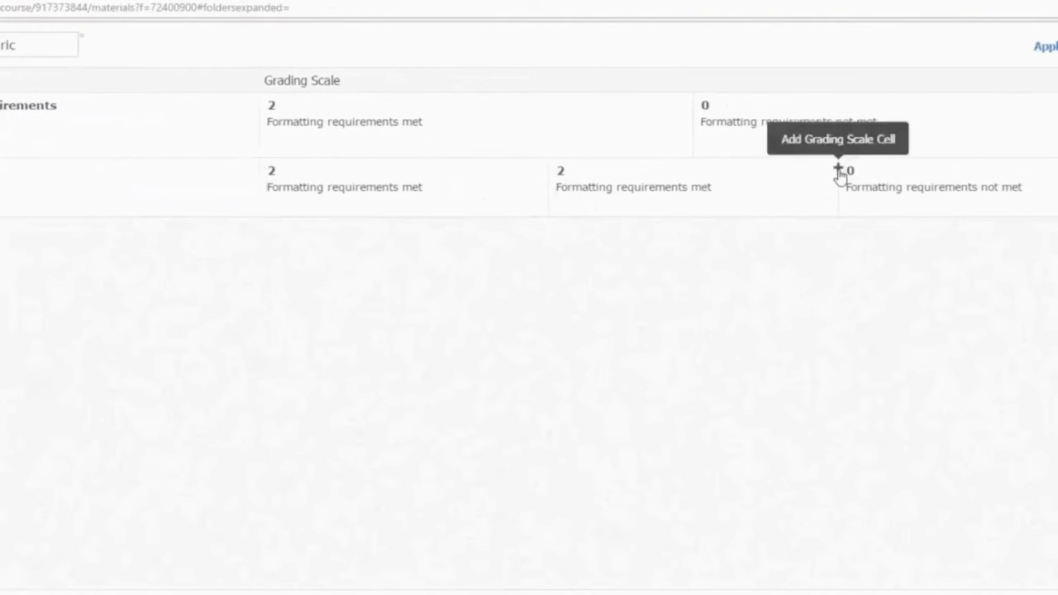
left_click(839, 170)
left_click(250, 169)
type("4")
key("Tab")
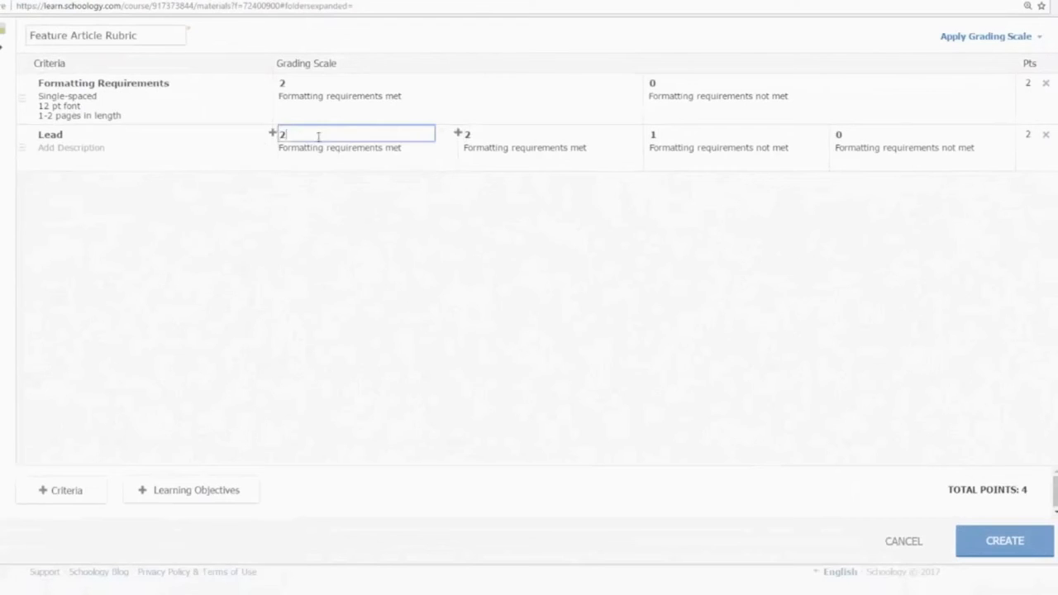
type("3")
key("Tab")
type("2")
key("Tab")
type("1")
Describe the Lead criterion's 4-point level as "The lead is inviting and draws the reader into the article."
left_click(273, 155)
type("The lead is inviting and draws the reader into the article.")
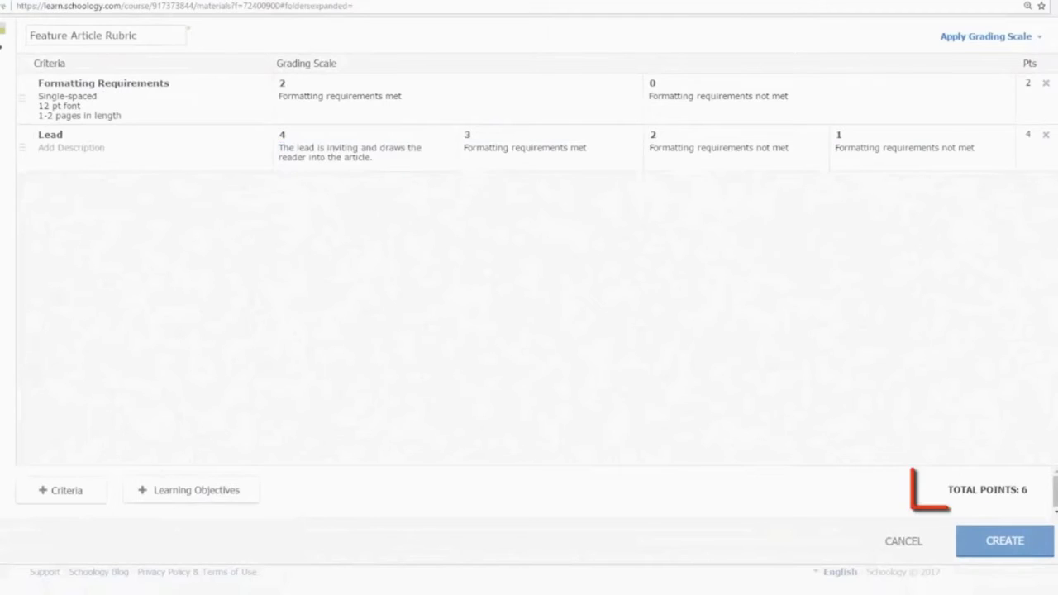
Describe the Lead criterion's 3-point level as "The lead states the topic, and makes an attempt to draw the reader into the article."
left_click(463, 147)
type("The lead states the topic, and makes an attempt to draw the reader into the article.")
key("Tab")
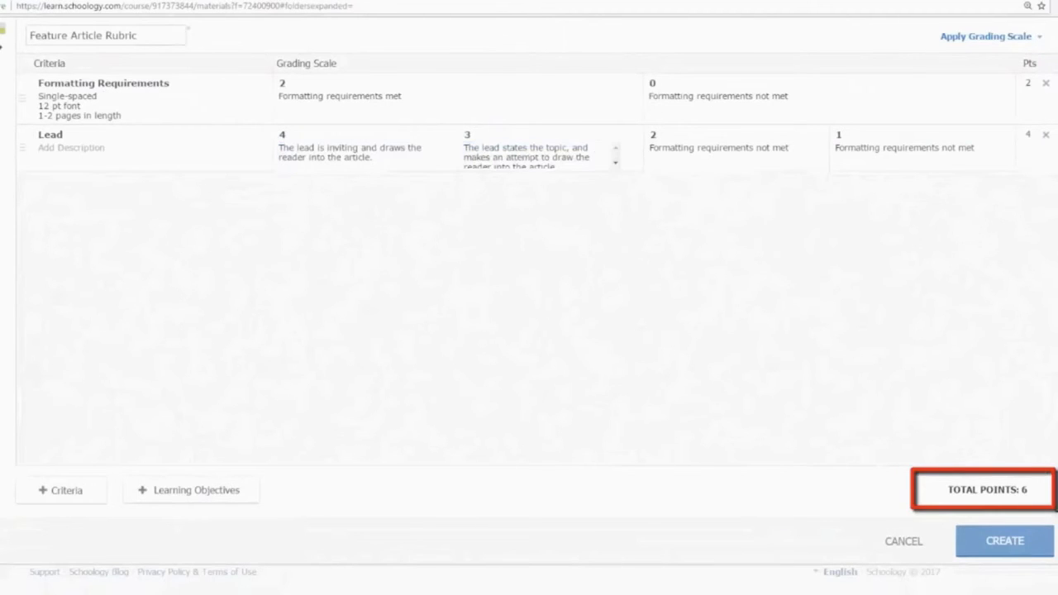
Describe Lead's 2-point level as "The lead is not inviting to the reader." and its 1-point level as "No lead, or very weak lead."
type("The lead is not inviting to the reader.")
key("Tab")
type("No lead, or very weak lead.")
key("Tab")
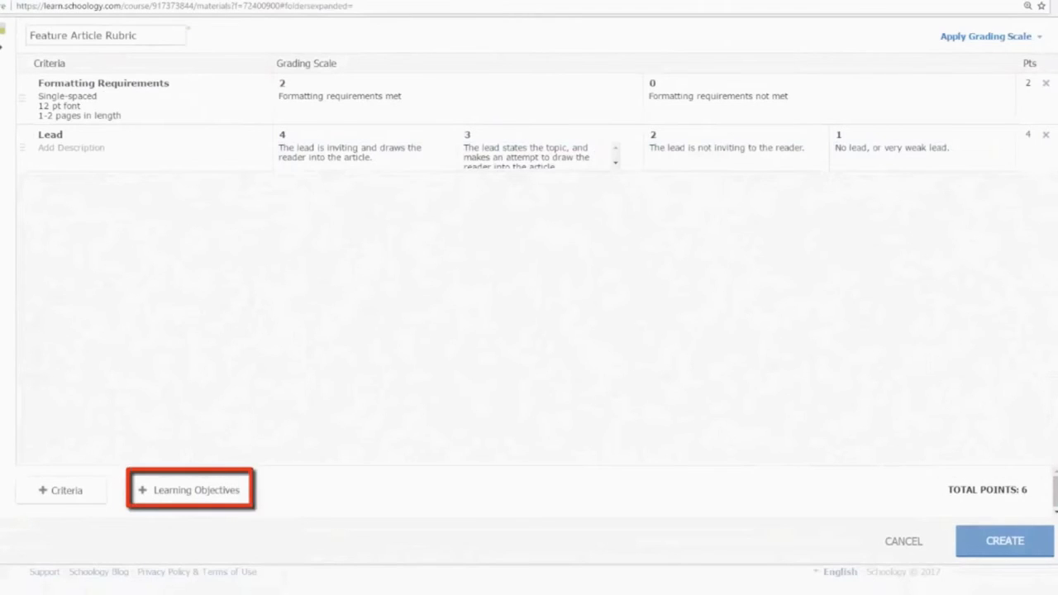
Add the Common Core Grades 9-10 English Language Arts objective CCSS.ELA-Literacy.L.9-10.1.b (Conventions of Standard English) to the rubric
left_click(182, 493)
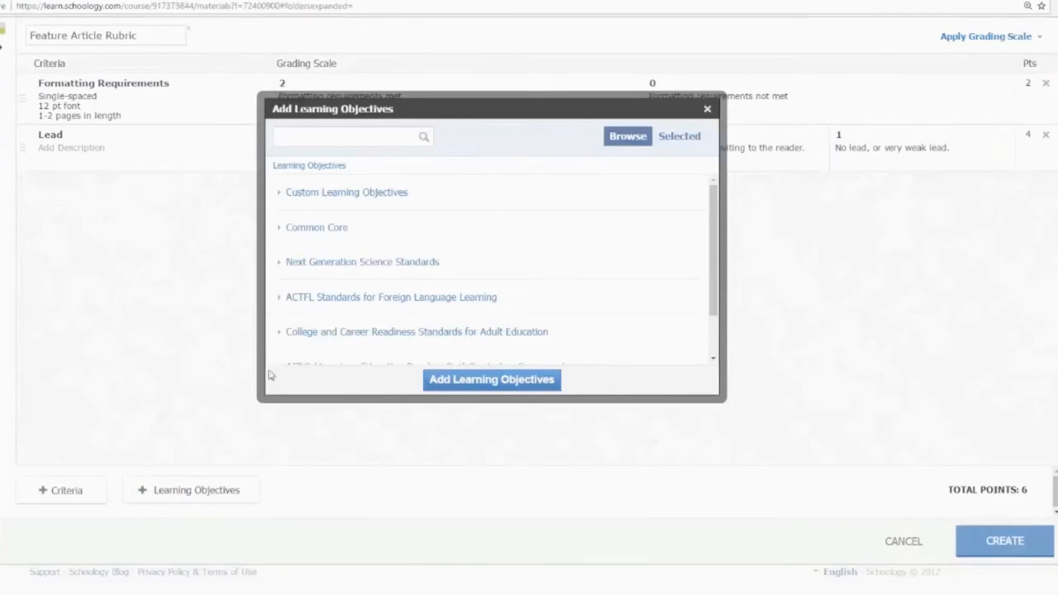
left_click(320, 230)
left_click(321, 231)
scroll(319, 235, "down", 4)
left_click(317, 242)
left_click(318, 294)
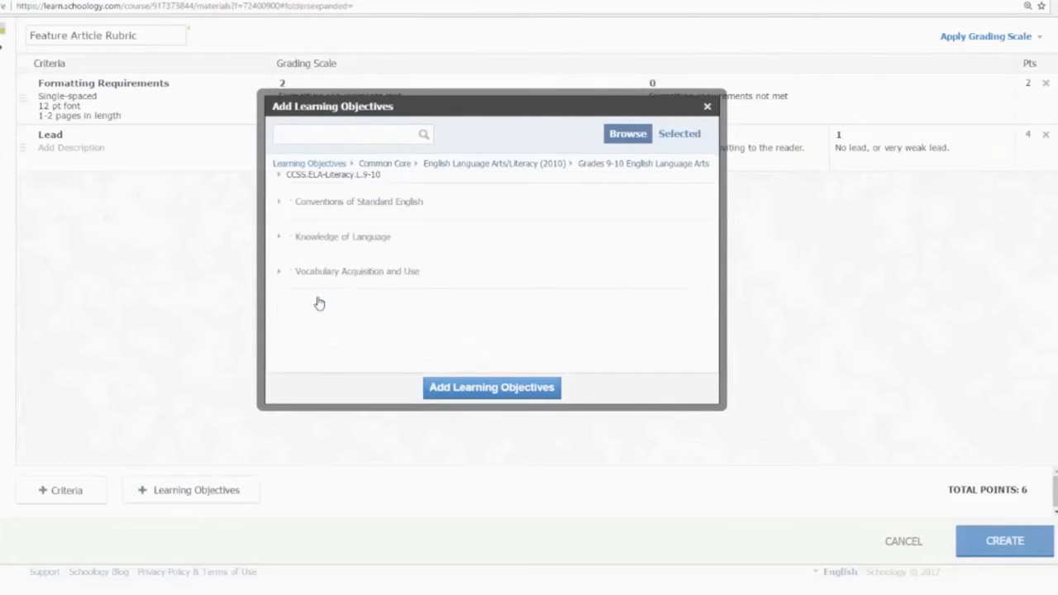
left_click(366, 204)
left_click(368, 205)
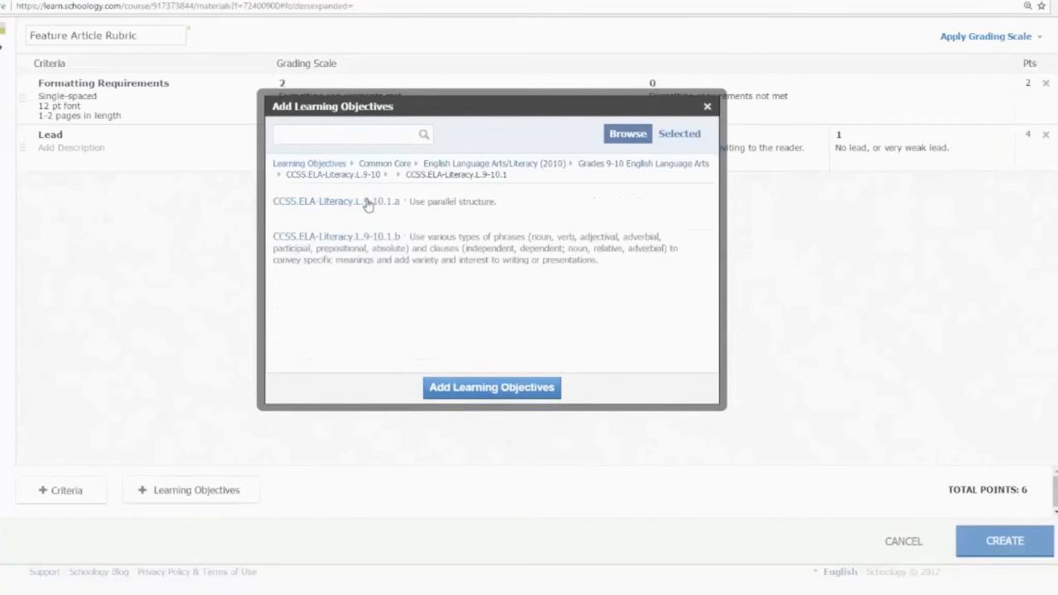
left_click(387, 240)
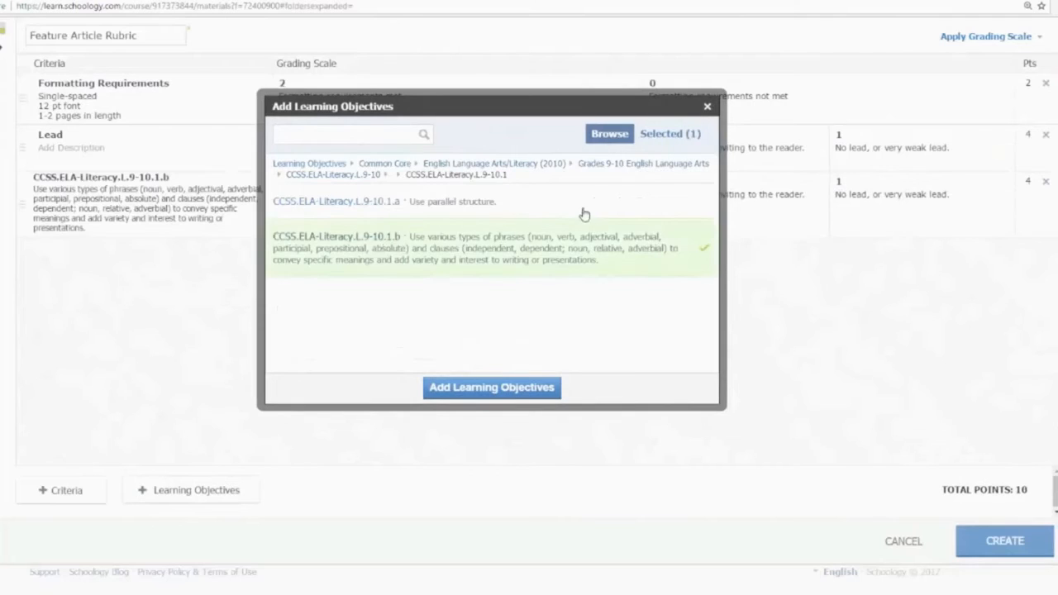
left_click(491, 398)
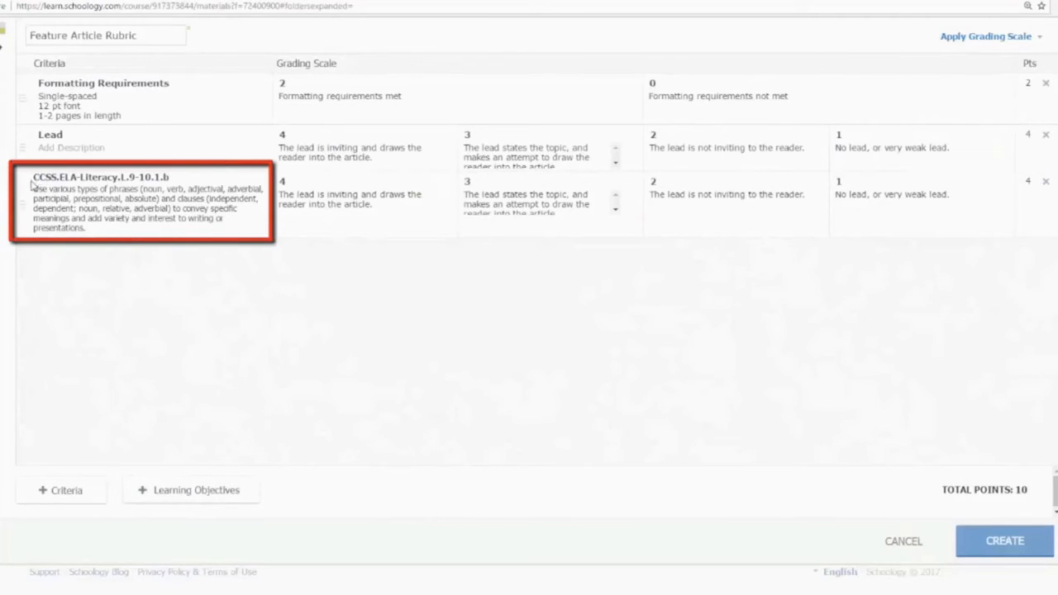
Clear the CCSS.ELA-Literacy.L.9-10.1.b descriptions and describe its 4-point level as "Frequent and consistent use of various phrases and clauses adds interest to writing."
left_click(281, 195)
left_click_drag(281, 195, 380, 212)
key("BackSpace")
key("BackSpace")
left_click_drag(468, 195, 949, 195)
key("BackSpace")
key("BackSpace")
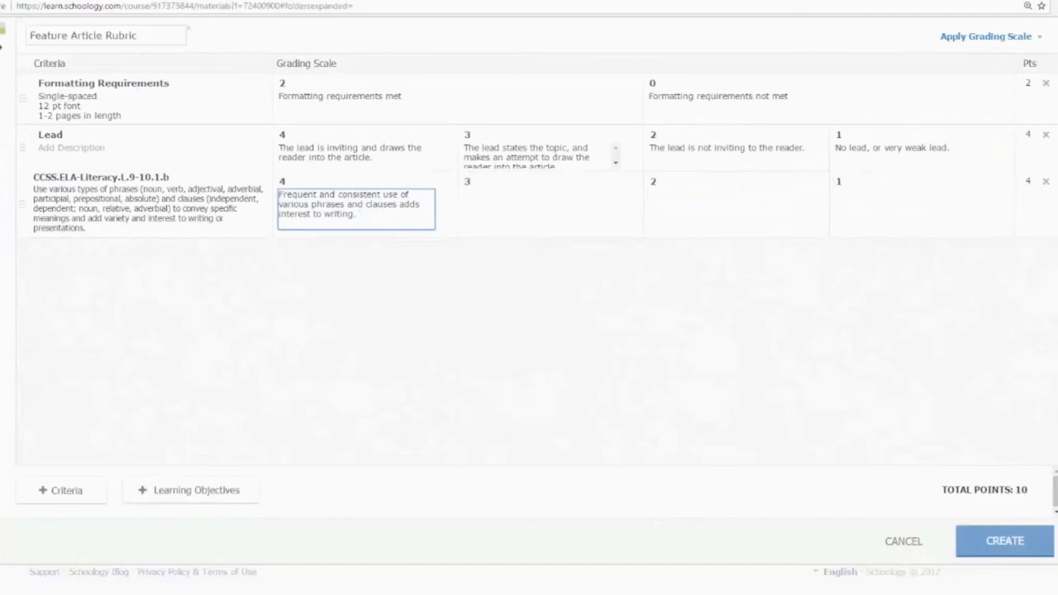
key("Tab")
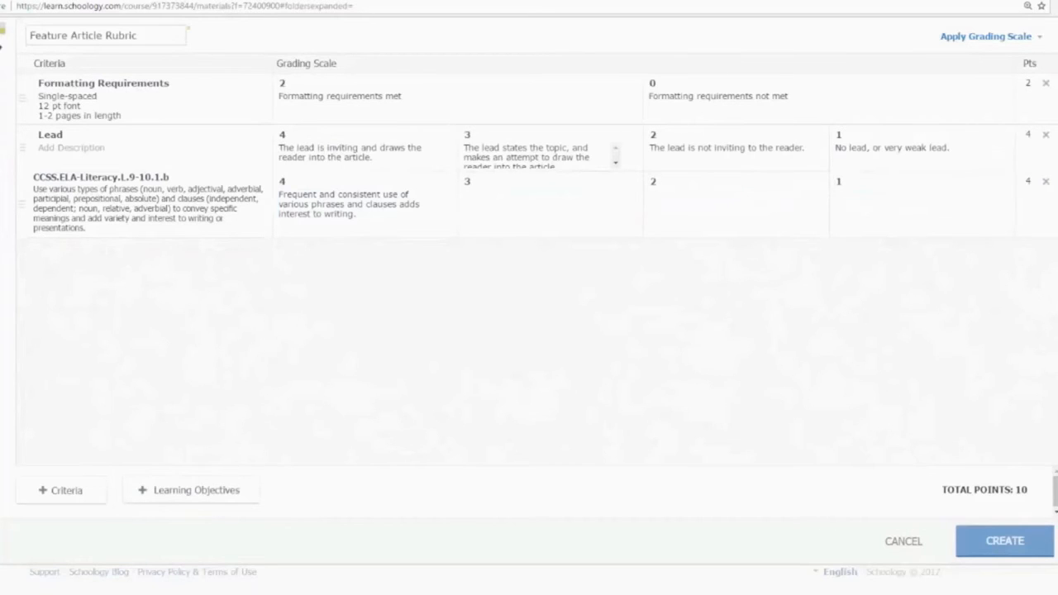
Add the personal custom Writing objectives Ideas & Content, Organization, Voice, Word Choice and Conventions to the rubric
left_click(174, 496)
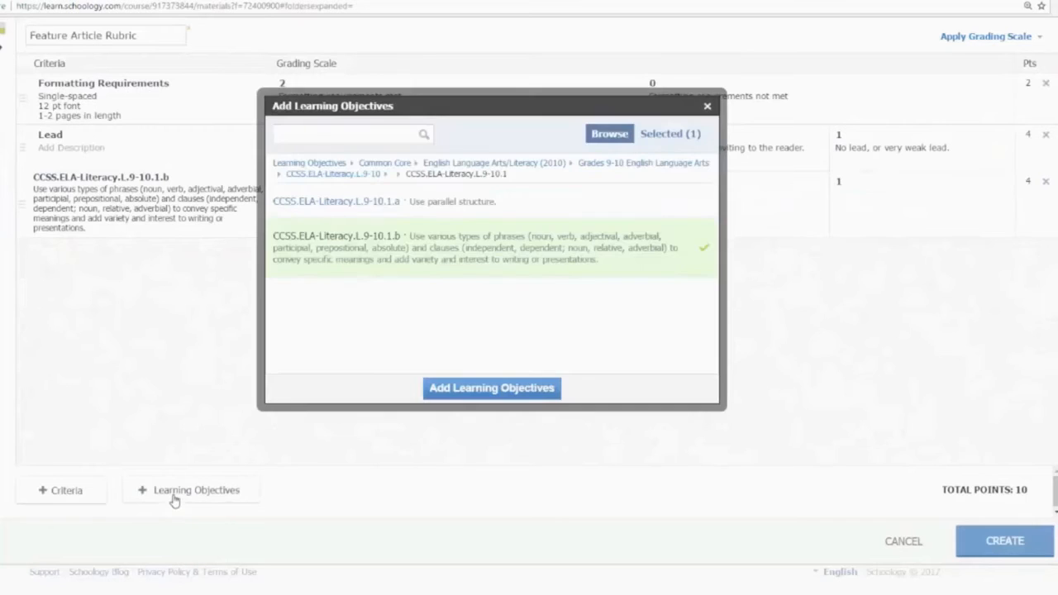
left_click(287, 164)
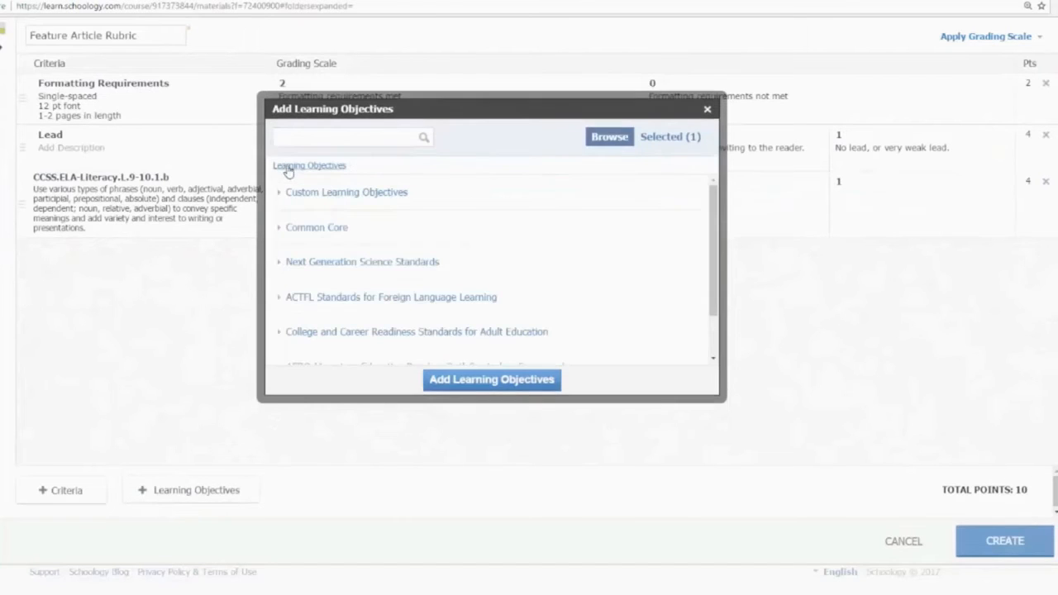
left_click(356, 194)
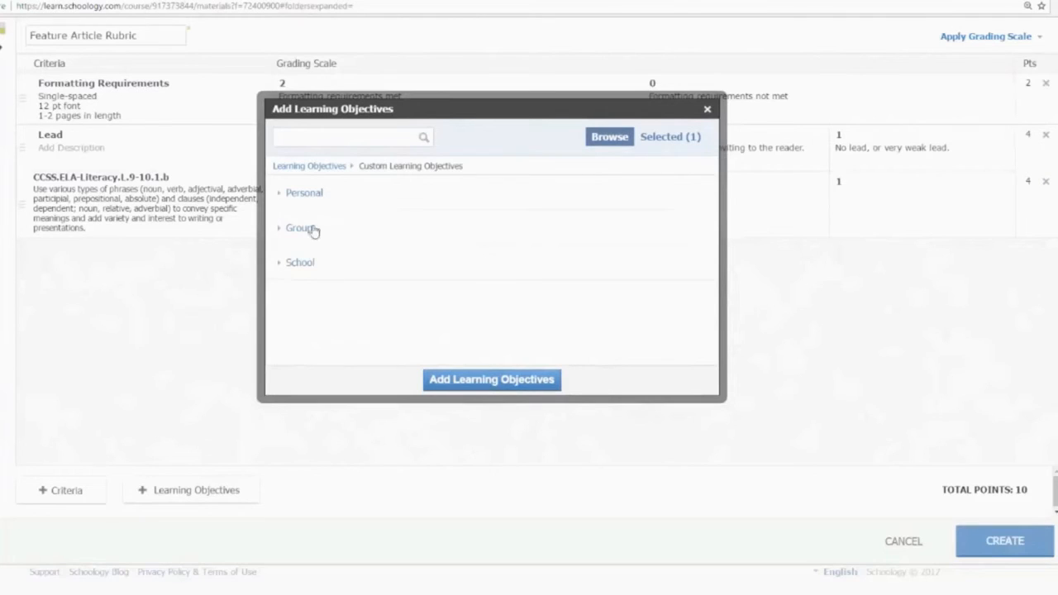
left_click(304, 195)
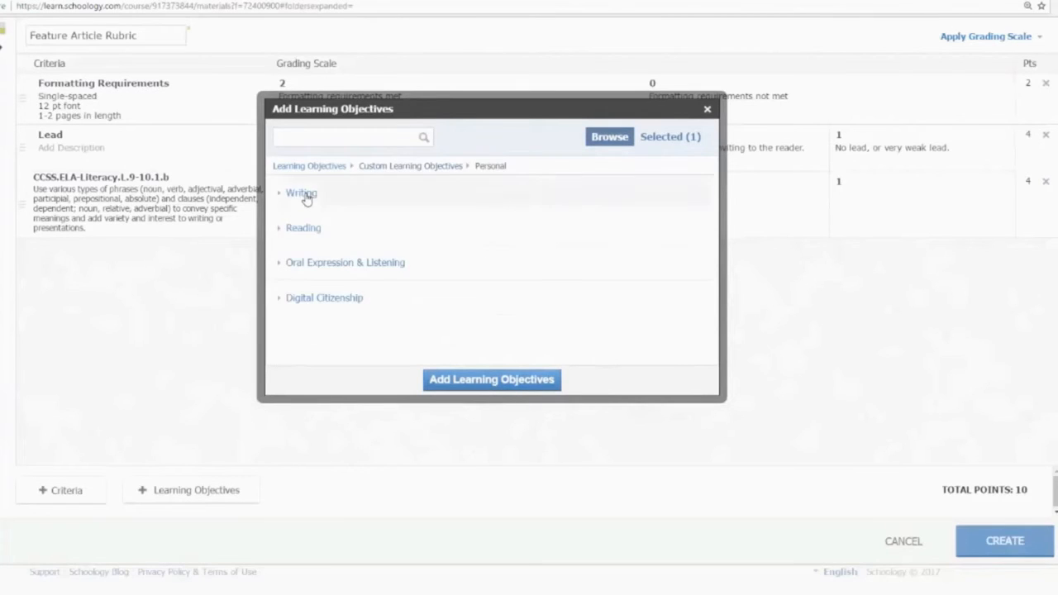
left_click(302, 195)
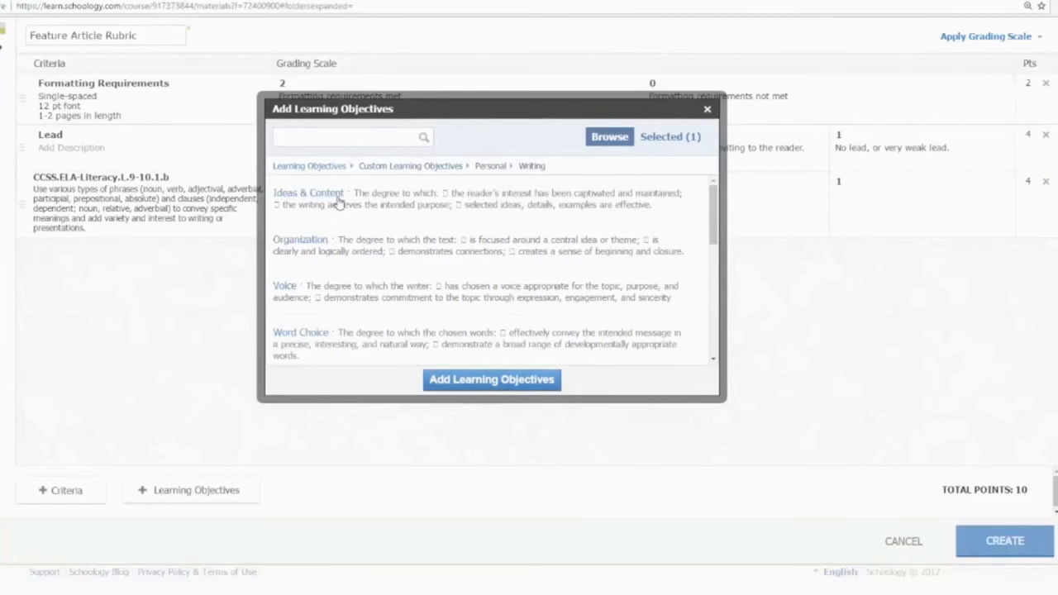
left_click(339, 203)
left_click(349, 263)
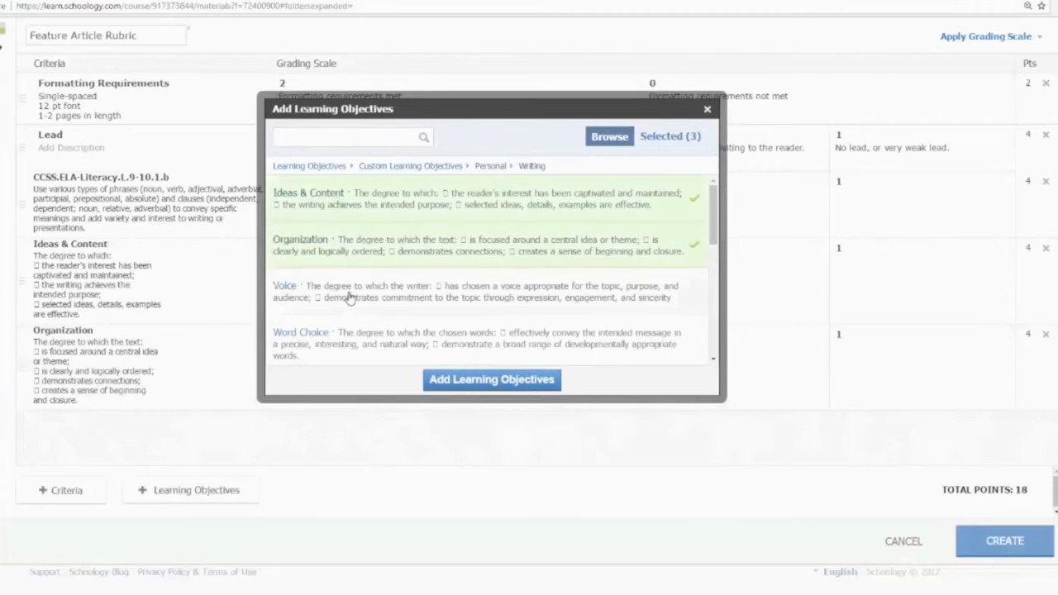
left_click(348, 298)
scroll(346, 273, "down", 3)
left_click(344, 242)
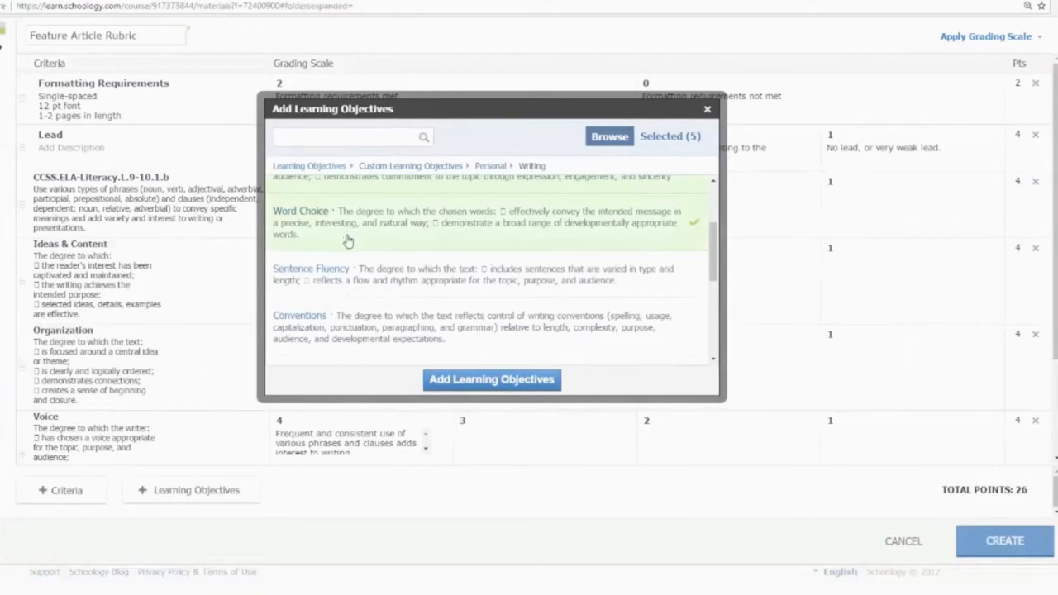
left_click(347, 324)
left_click(450, 382)
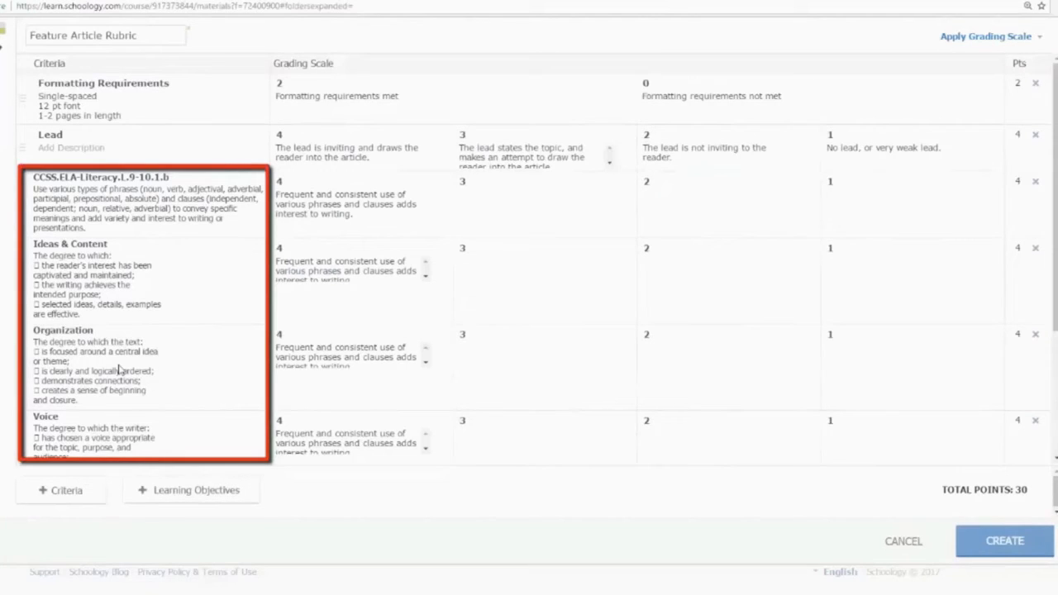
Set the four levels of the Ideas & Content objective to 10, 8, 6 and 4 points
left_click(278, 247)
type("10")
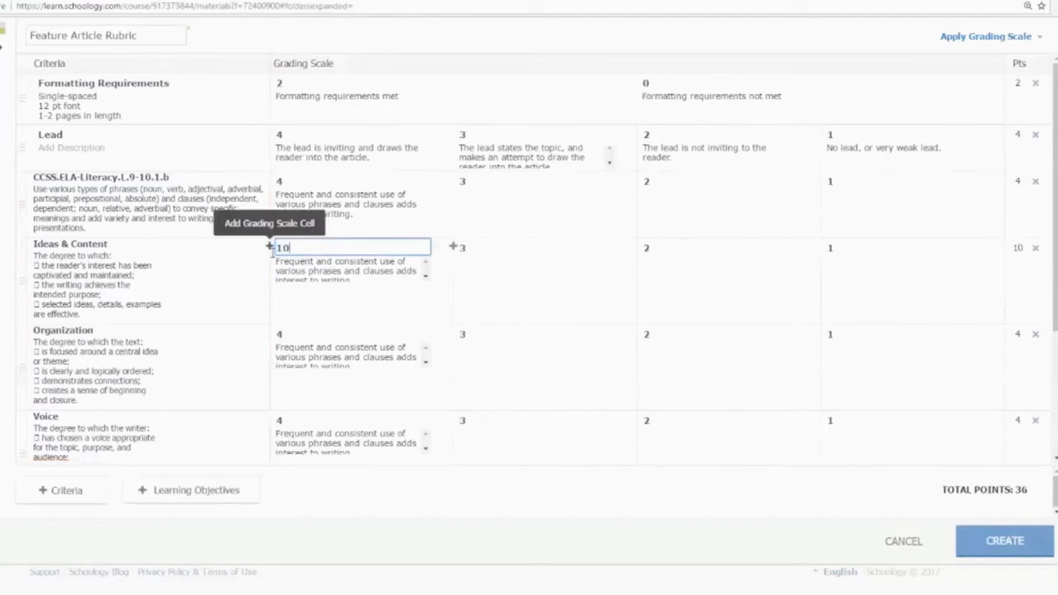
left_click(507, 248)
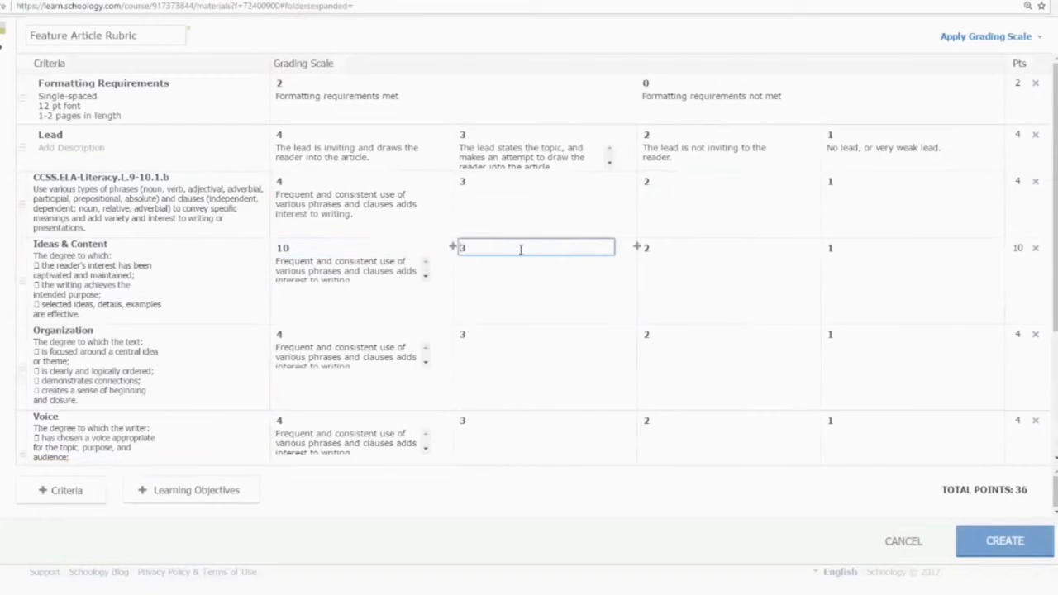
type("8")
left_click(702, 246)
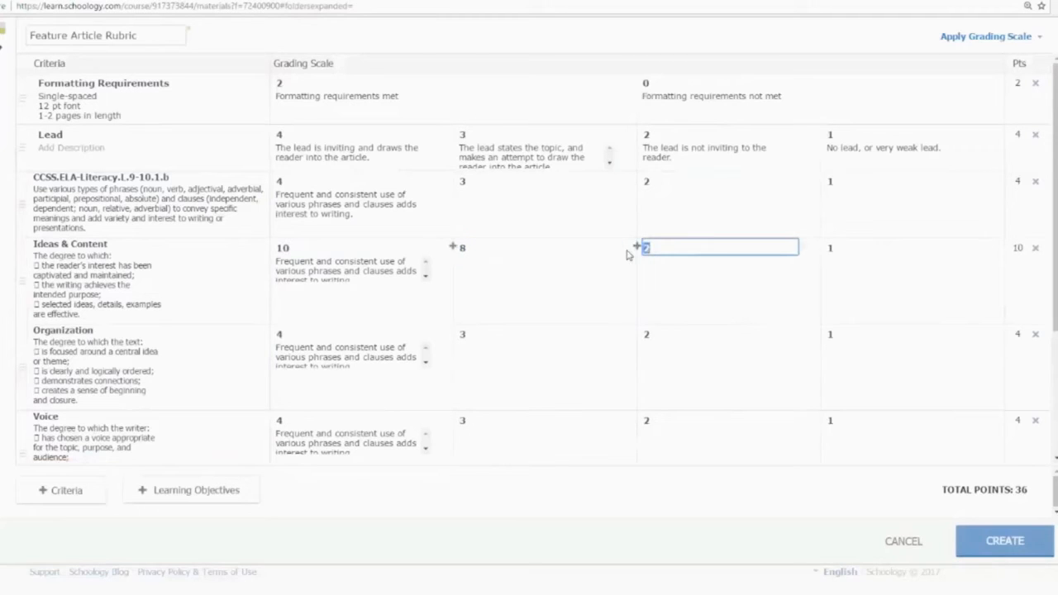
type("6")
left_click(831, 248)
type("4")
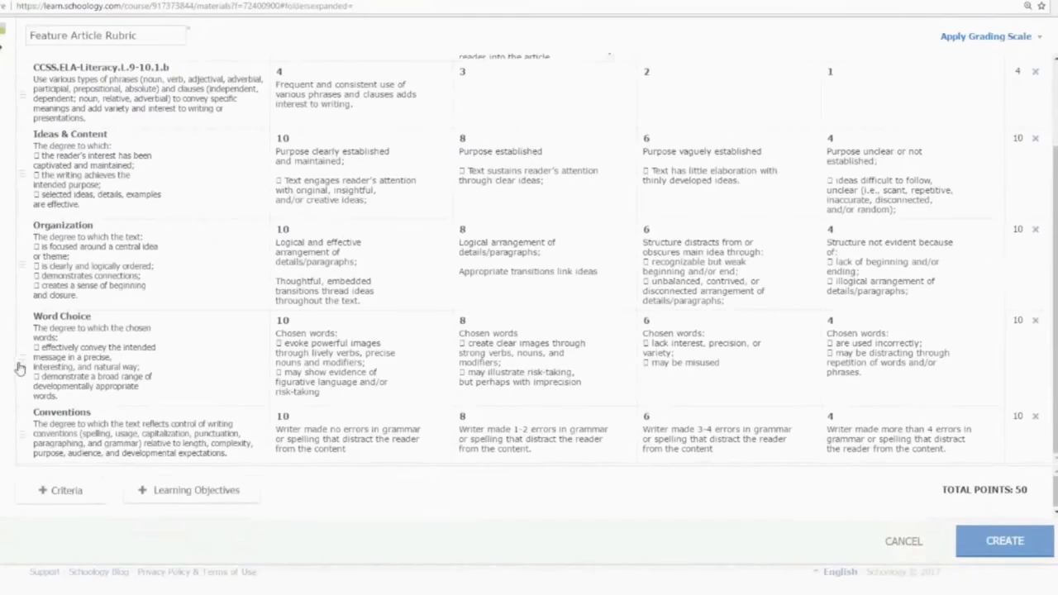
Move Word Choice above Organization in the rubric, and create both the rubric and the Feature Article Assignment
mouse_move(20, 367)
left_mouse_down()
mouse_move(17, 261)
mouse_move(39, 292)
mouse_move(26, 374)
left_mouse_up()
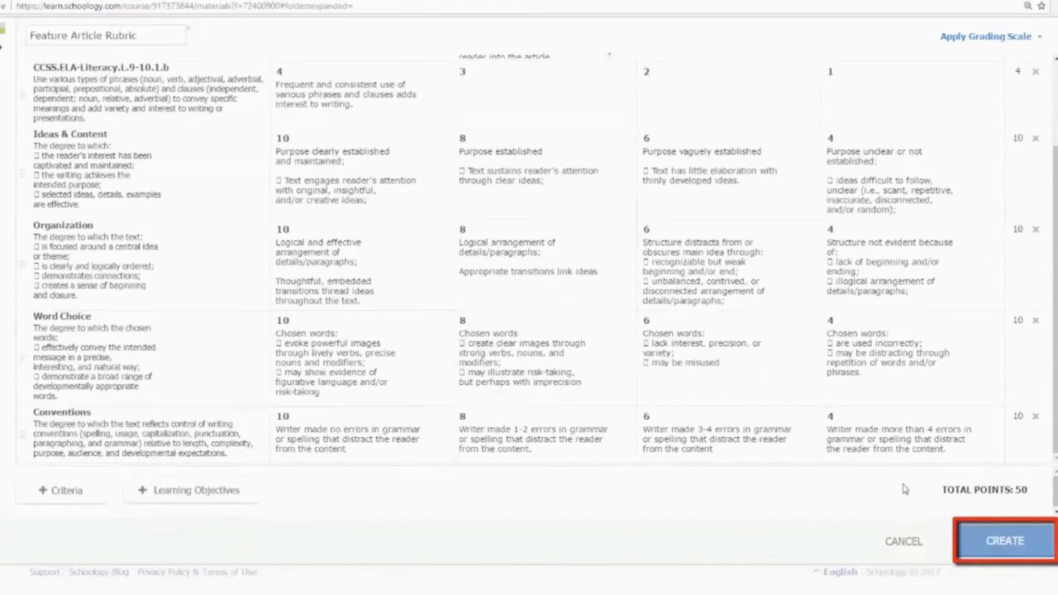
left_click(991, 542)
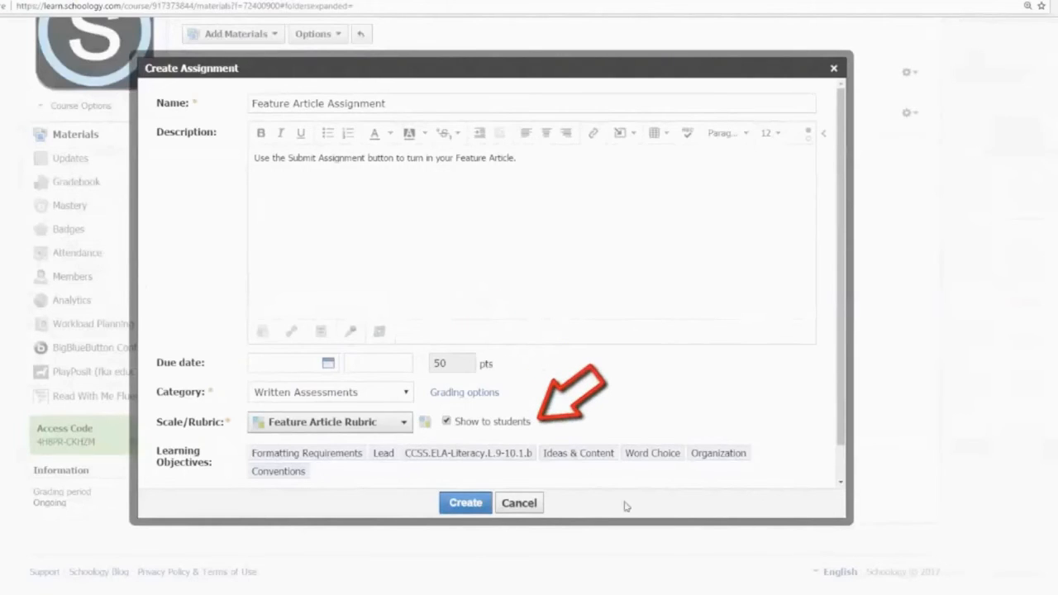
left_click(465, 506)
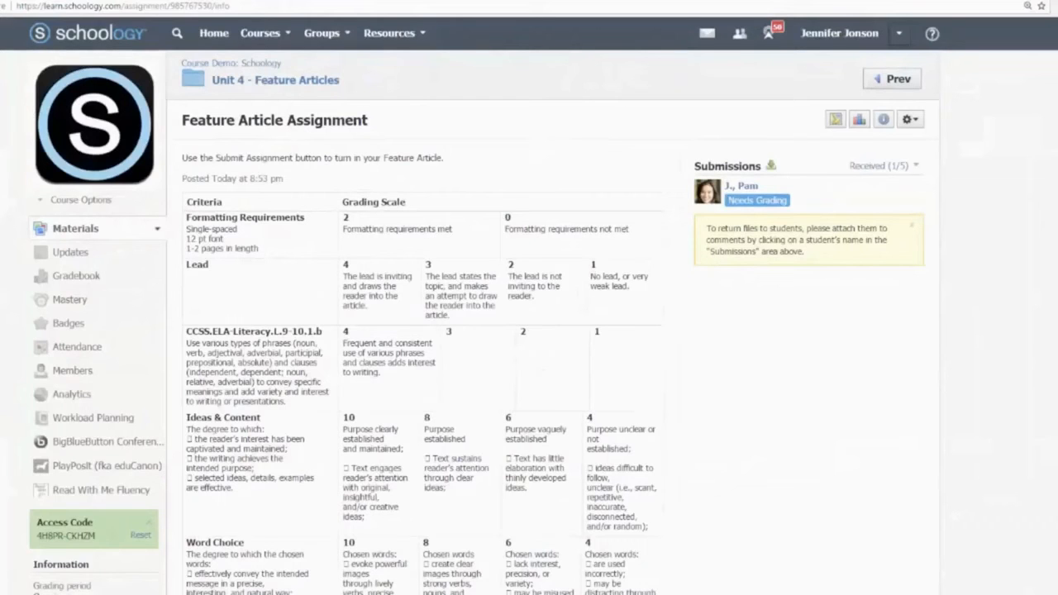
Open the student's submission for rubric grading and rate Formatting Requirements 2, Lead 4, CCSS.ELA-Literacy.L.9-10.1.b 3 and Ideas & Content 10
left_click(744, 187)
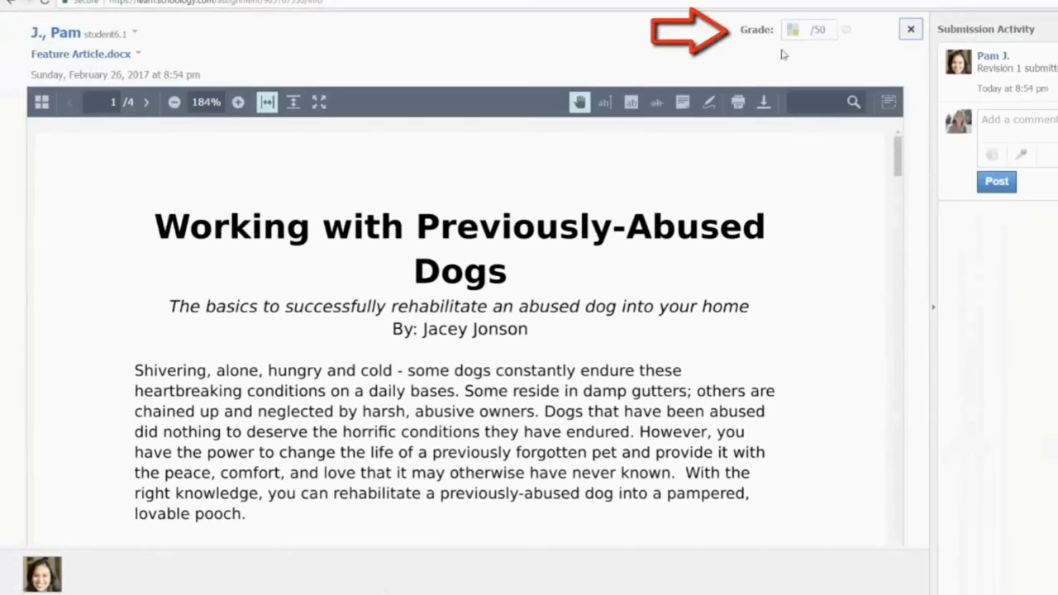
left_click(792, 31)
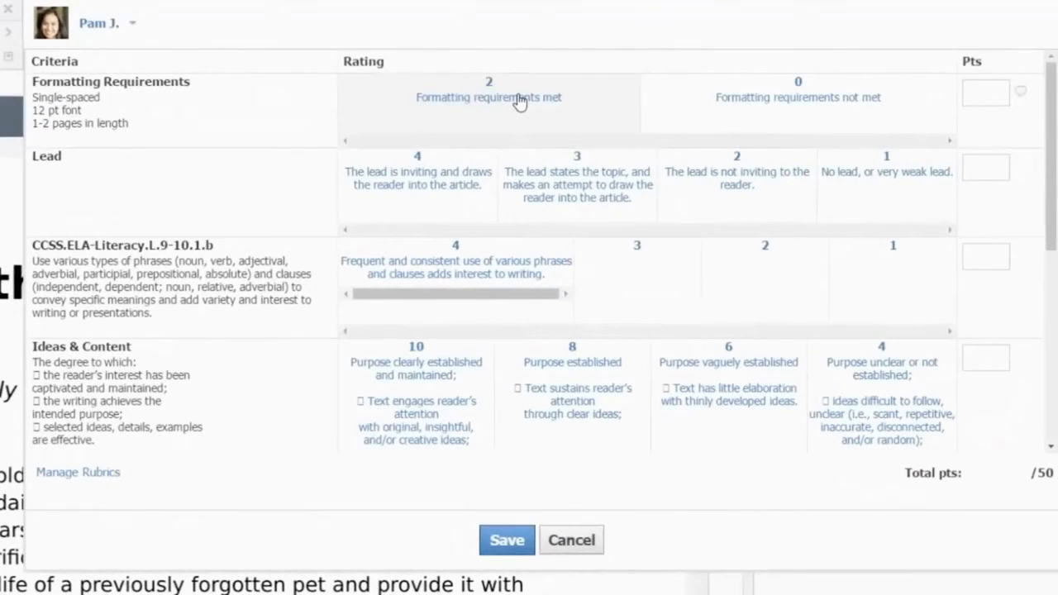
left_click(519, 101)
left_click(496, 149)
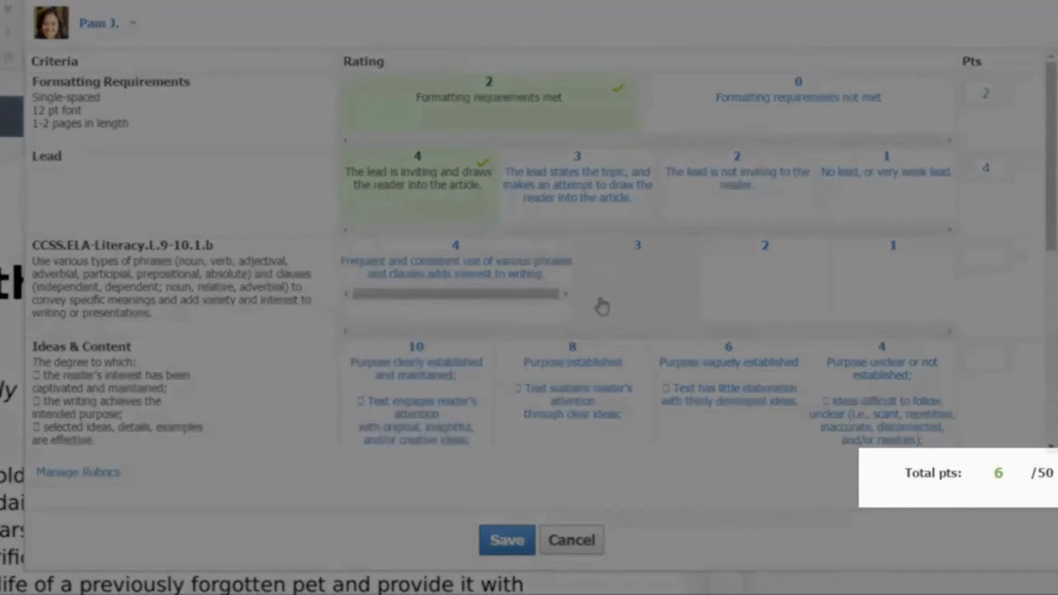
left_click(602, 306)
left_click(443, 393)
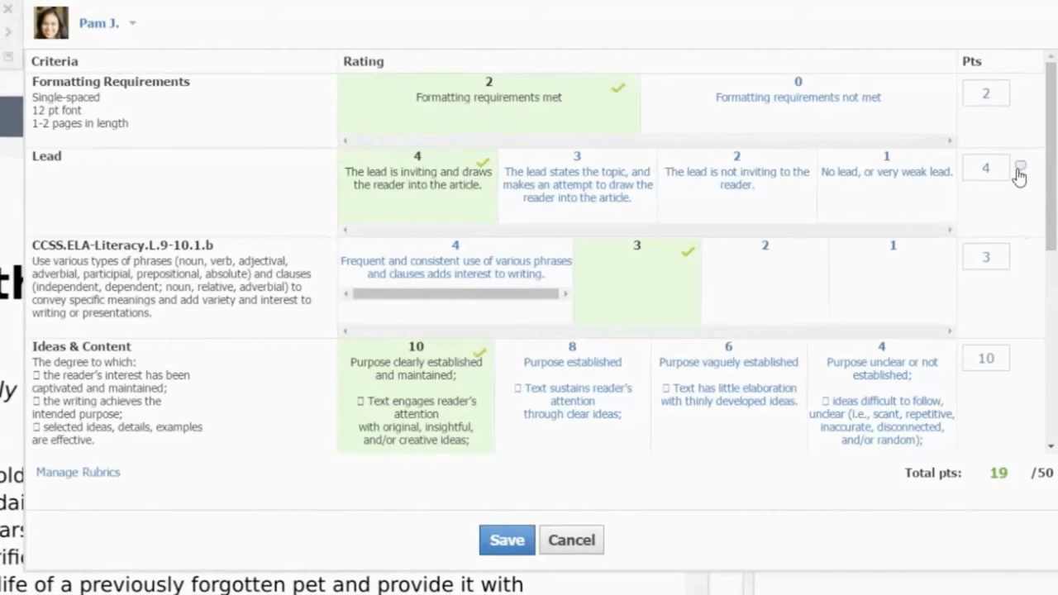
Add the comment "Excellent imagery in your lead." to the Lead criterion
left_click(1019, 173)
left_click(957, 226)
type("Excellent imagery in your lead.")
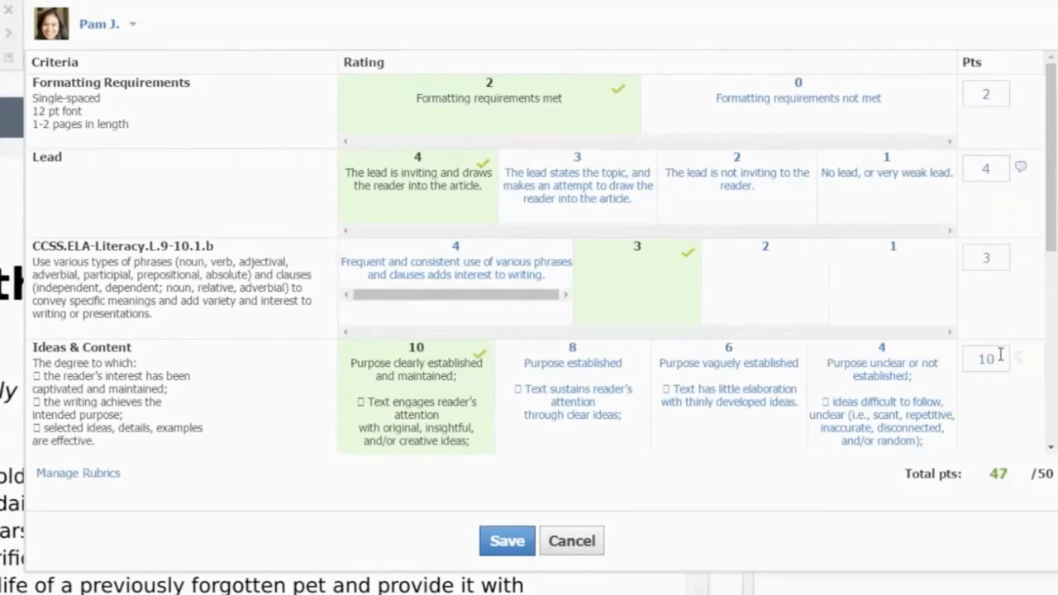
Override the Ideas & Content score with 9 points, and rate Word Choice and Organization 10 and Conventions 8
left_click_drag(1000, 356, 971, 360)
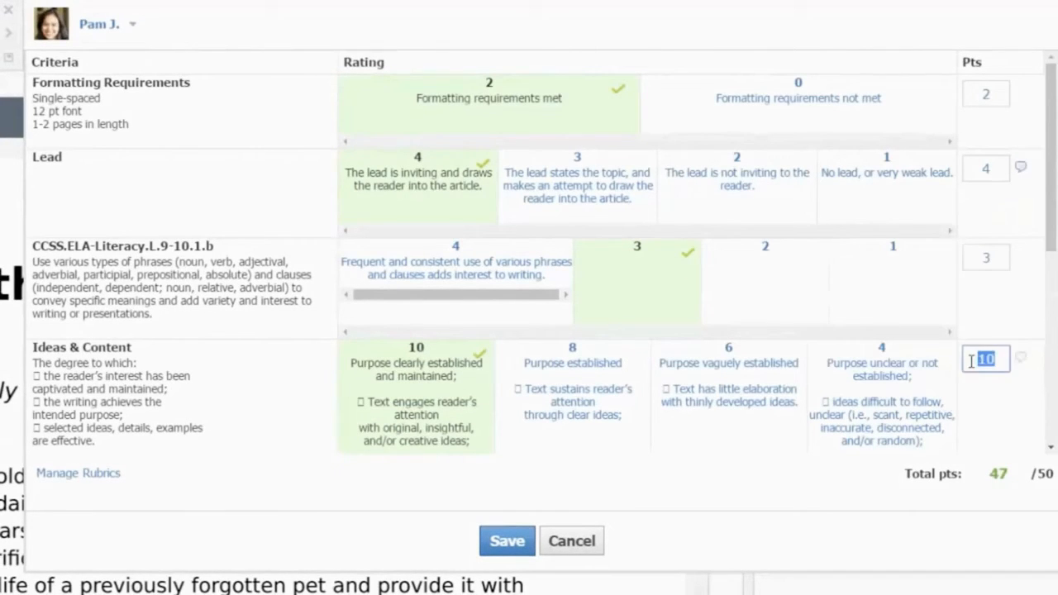
type("9")
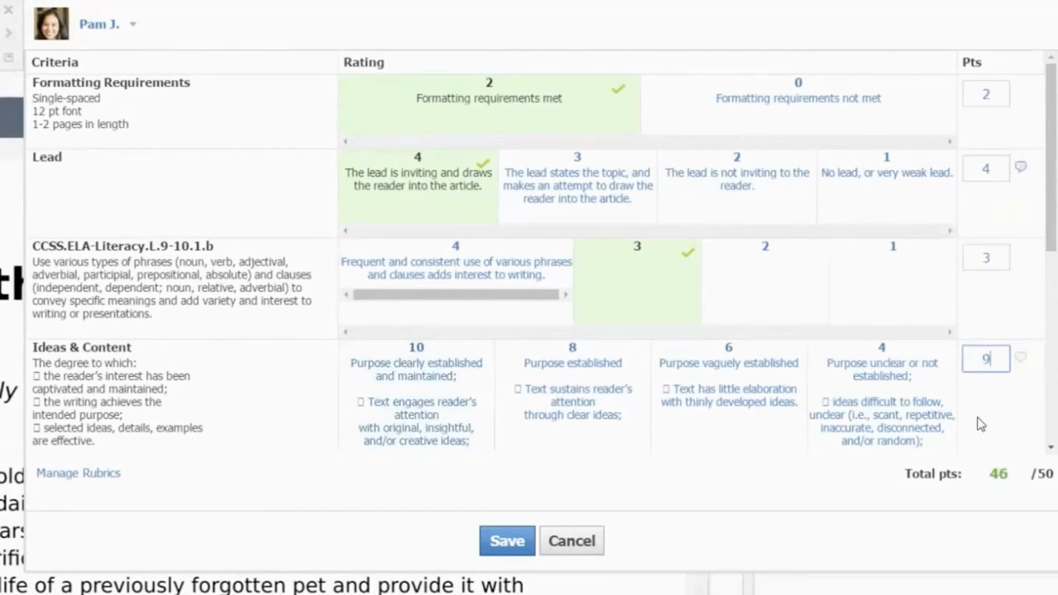
scroll(979, 424, "down", 5)
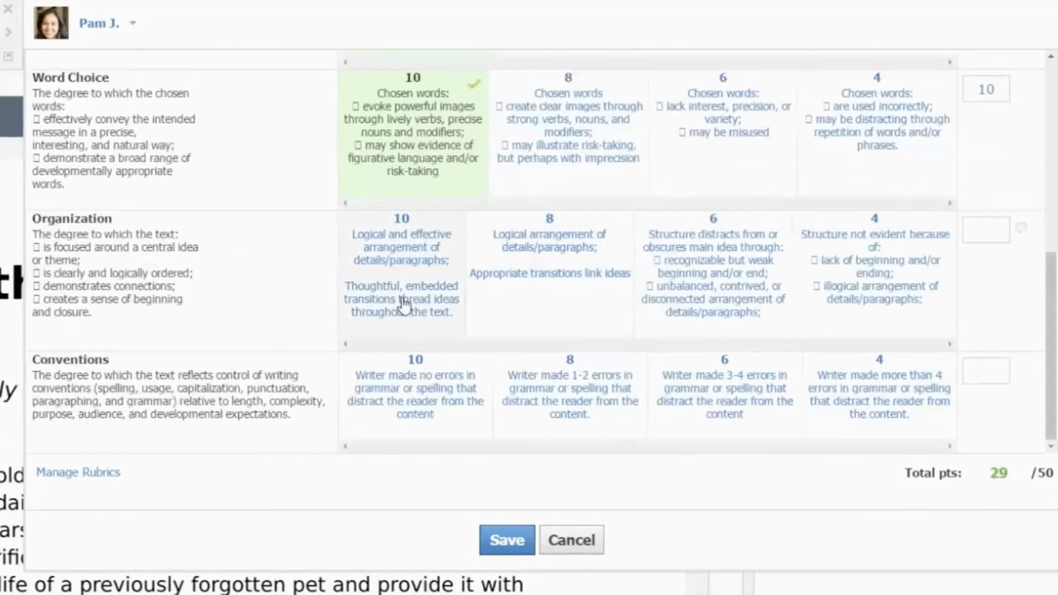
left_click(533, 374)
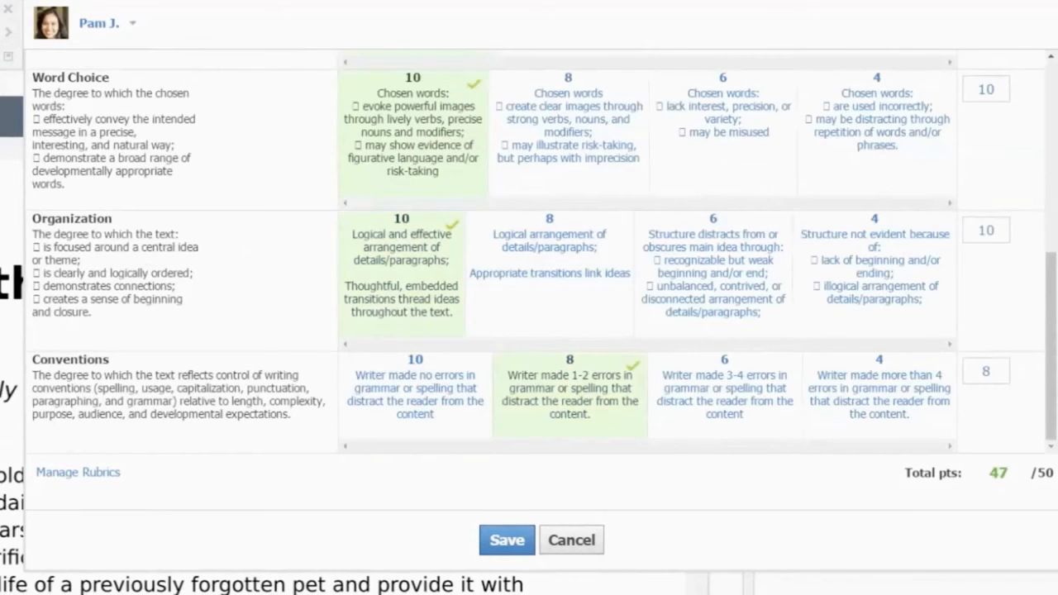
Override the rubric's total points with 42, and clear that override
left_click_drag(1009, 471, 981, 471)
type("42")
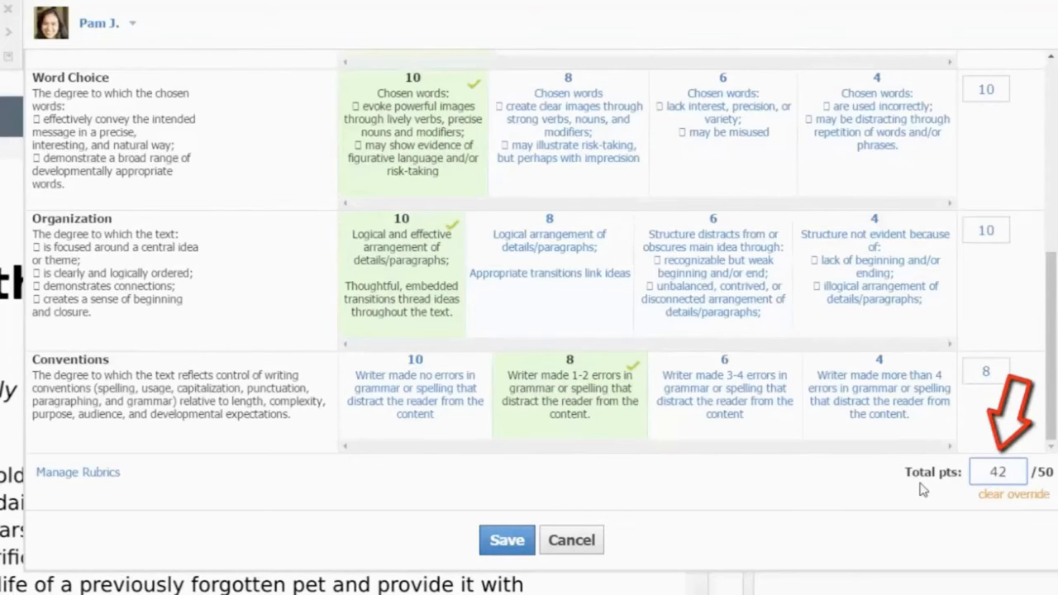
left_click(1016, 494)
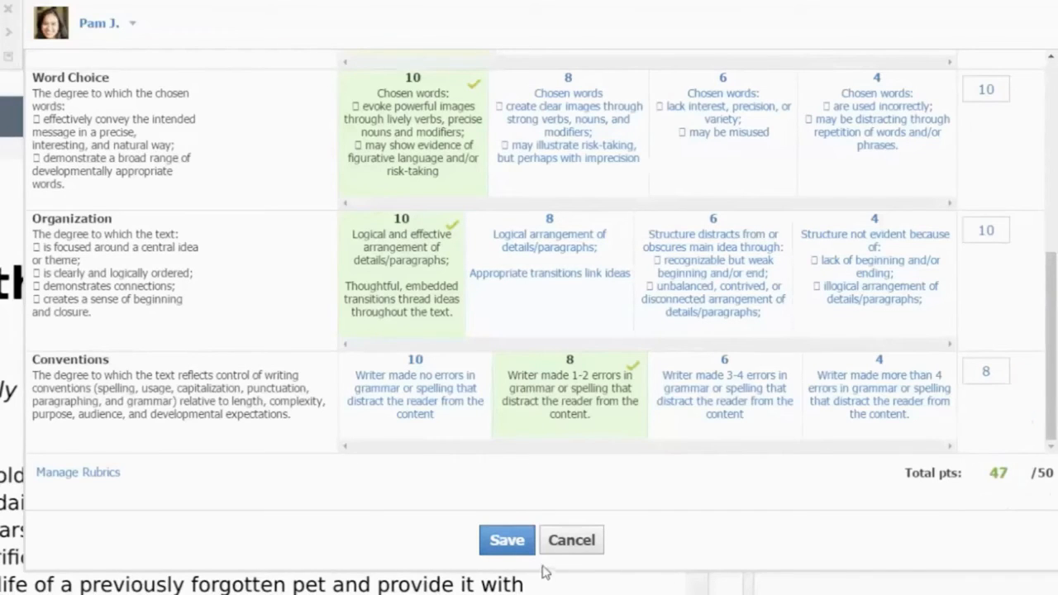
Save the rubric grade and close the student's submission
left_click(513, 545)
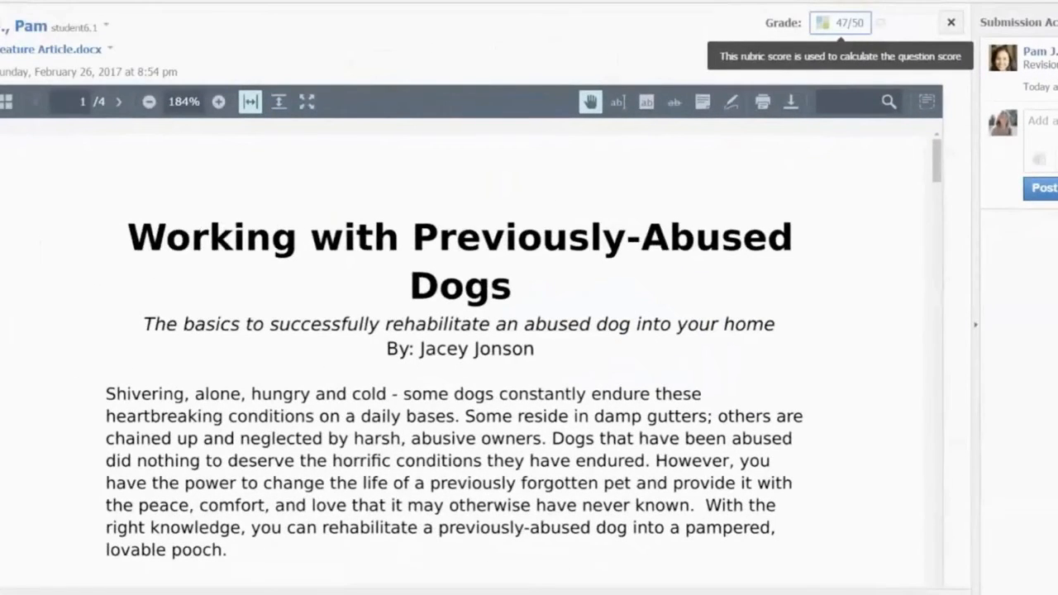
left_click(950, 23)
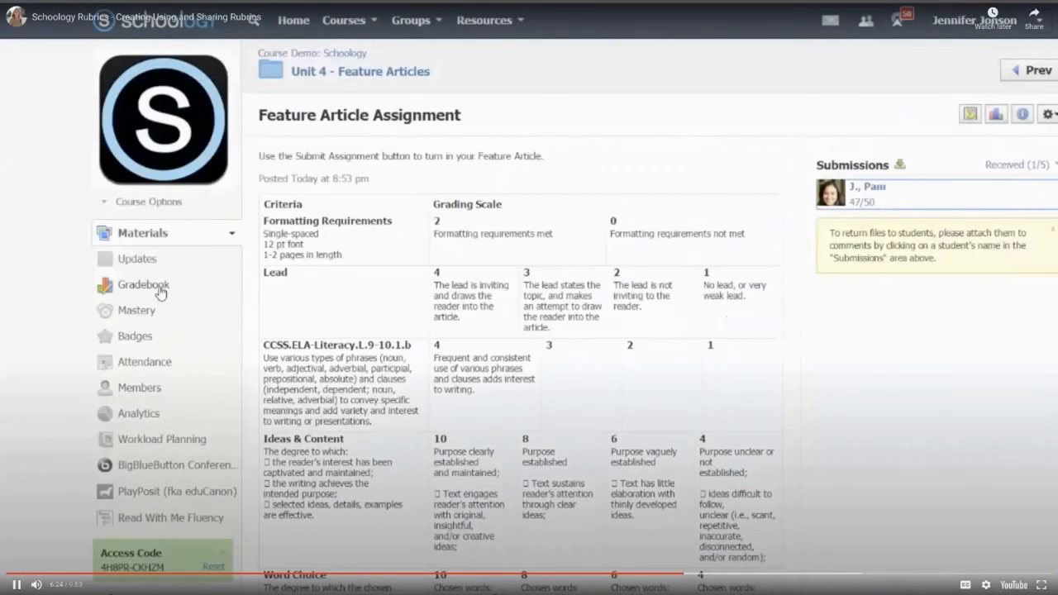
Start a new assignment from the course gradebook and name it Persuasive Speech
left_click(161, 289)
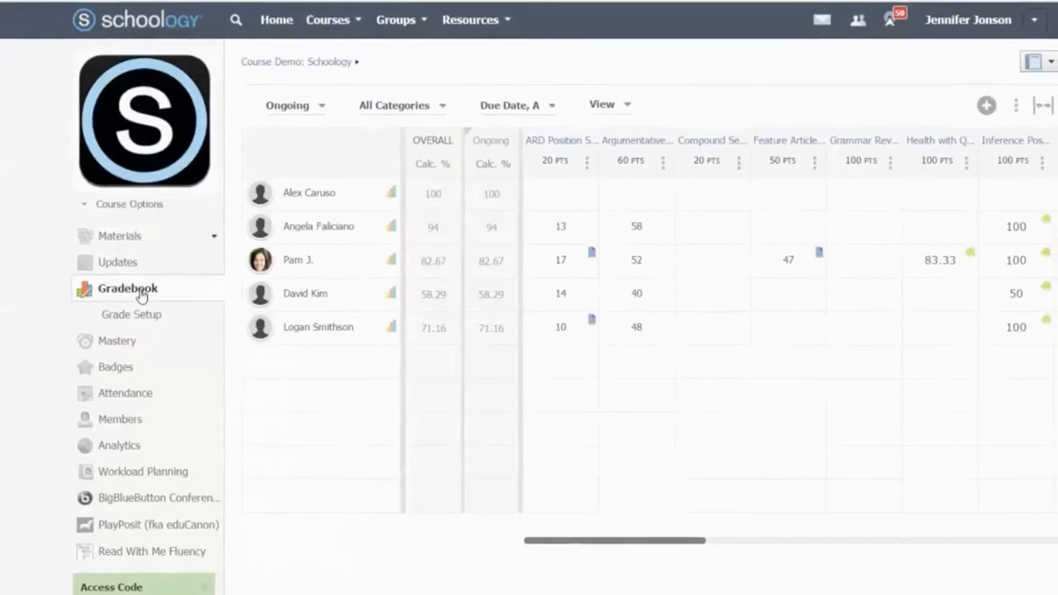
left_click(968, 112)
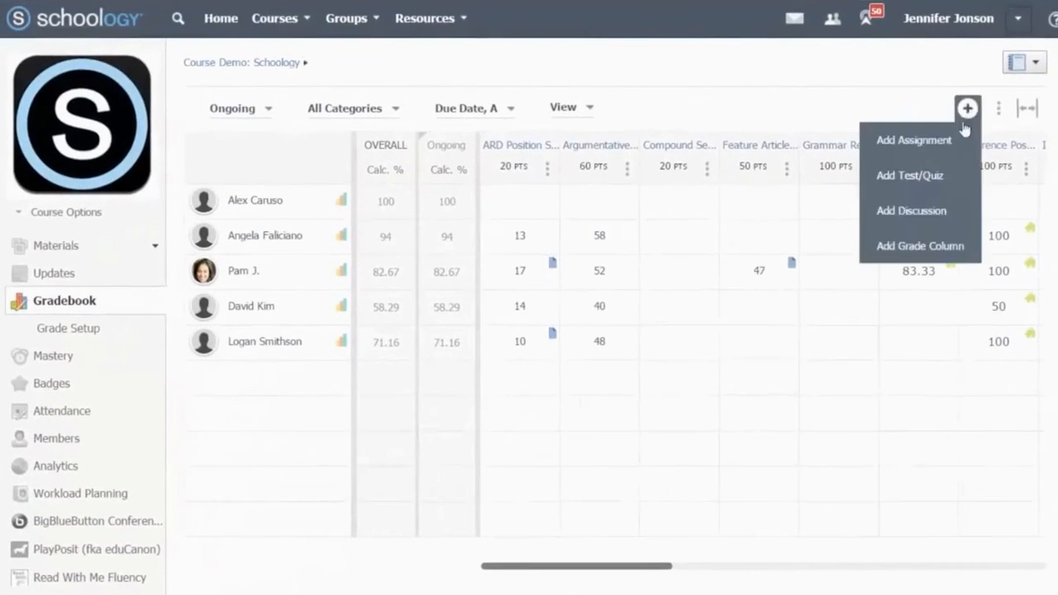
left_click(952, 143)
type("Persuasive Speech")
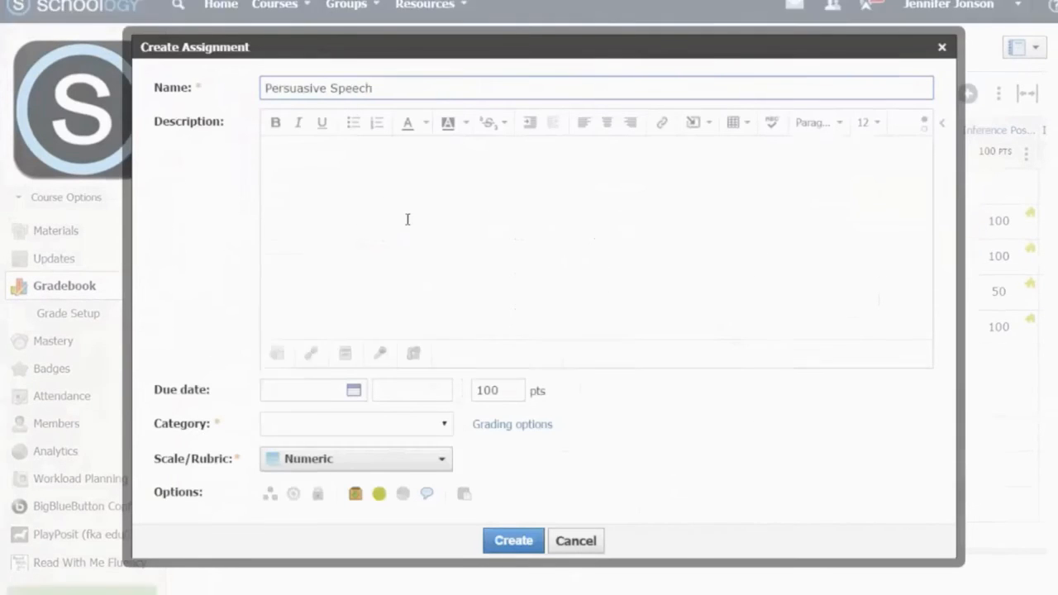
Assign the Speech & Presentation category and the Speech Rubric to the assignment, and create it
left_click(356, 474)
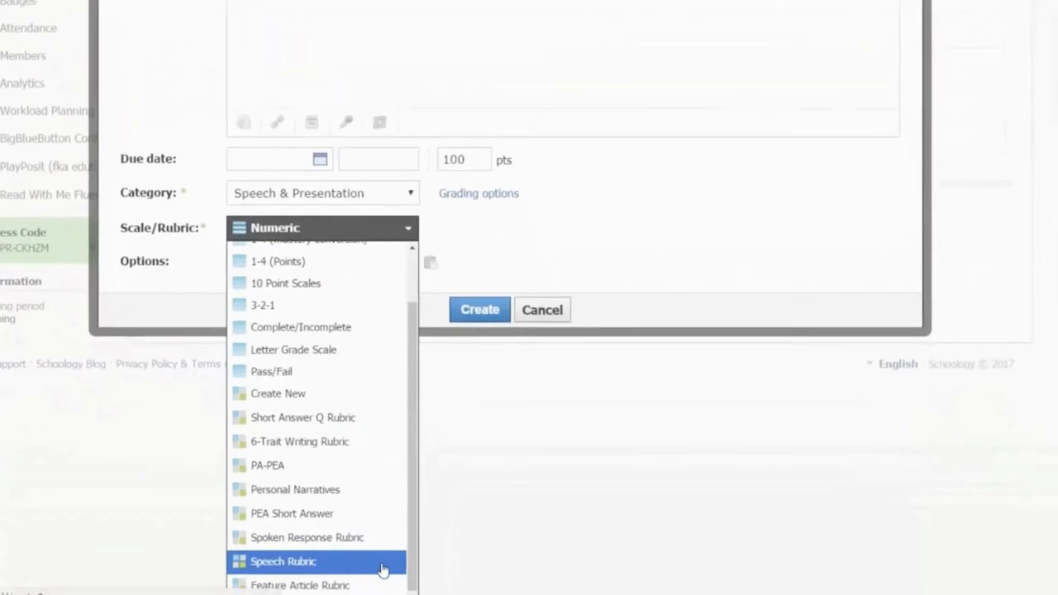
left_click(383, 570)
scroll(496, 439, "down", 1)
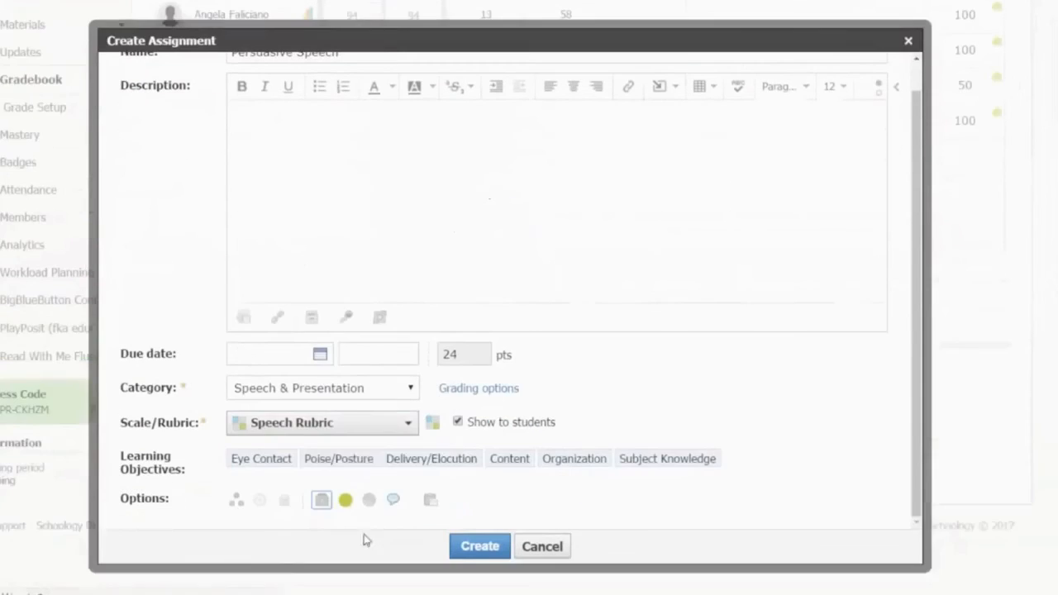
left_click(478, 545)
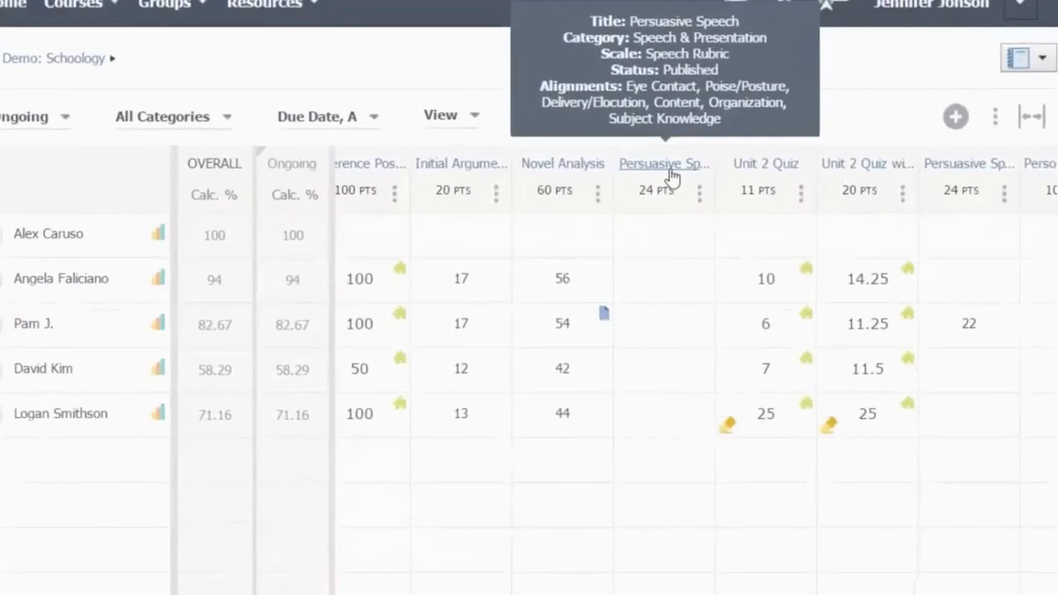
Open the Persuasive Speech rubric for the first student in the gradebook, rating Eye Contact 4 and Poise/Posture 3
left_click(666, 246)
left_click(668, 244)
left_click(531, 132)
left_click(611, 195)
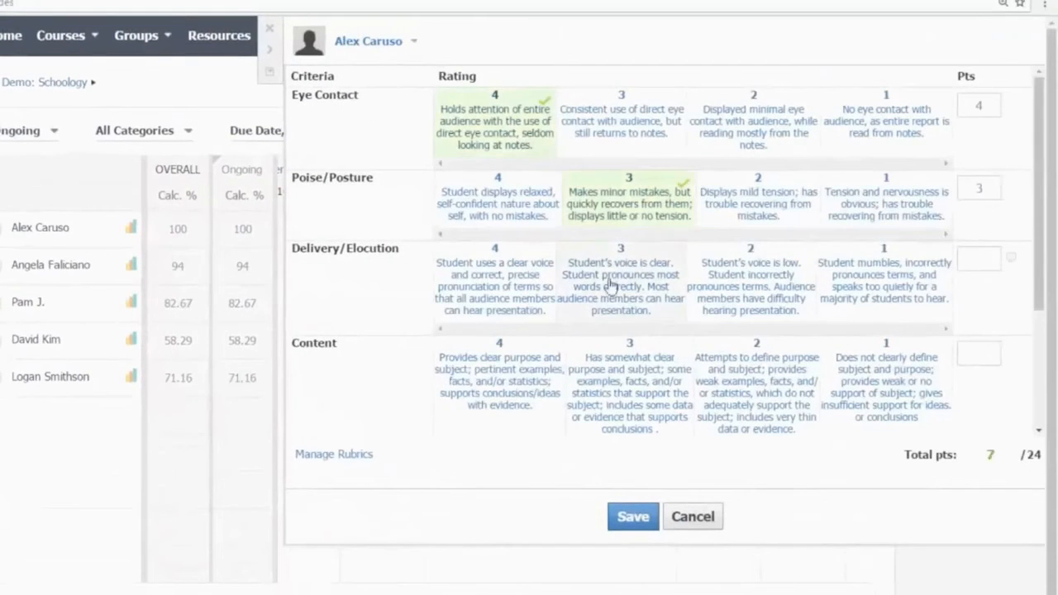
Rate Delivery/Elocution 3 and Content, Organization and Subject Knowledge 4 each, and save the rubric grade
left_click(619, 279)
scroll(543, 389, "down", 1)
left_click(544, 389)
scroll(544, 389, "down", 2)
left_click(500, 306)
left_click(500, 384)
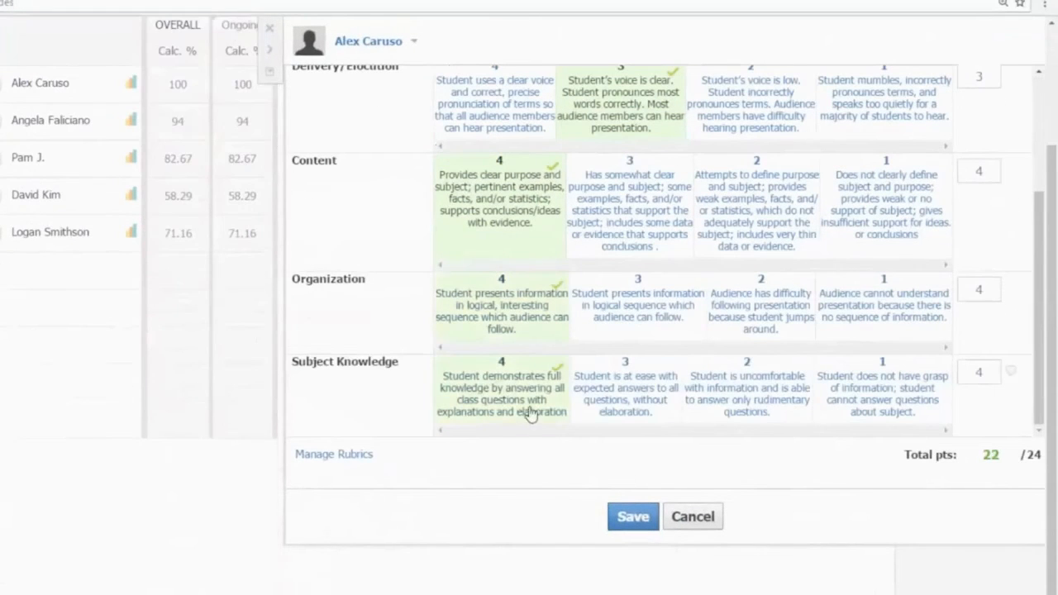
left_click(633, 516)
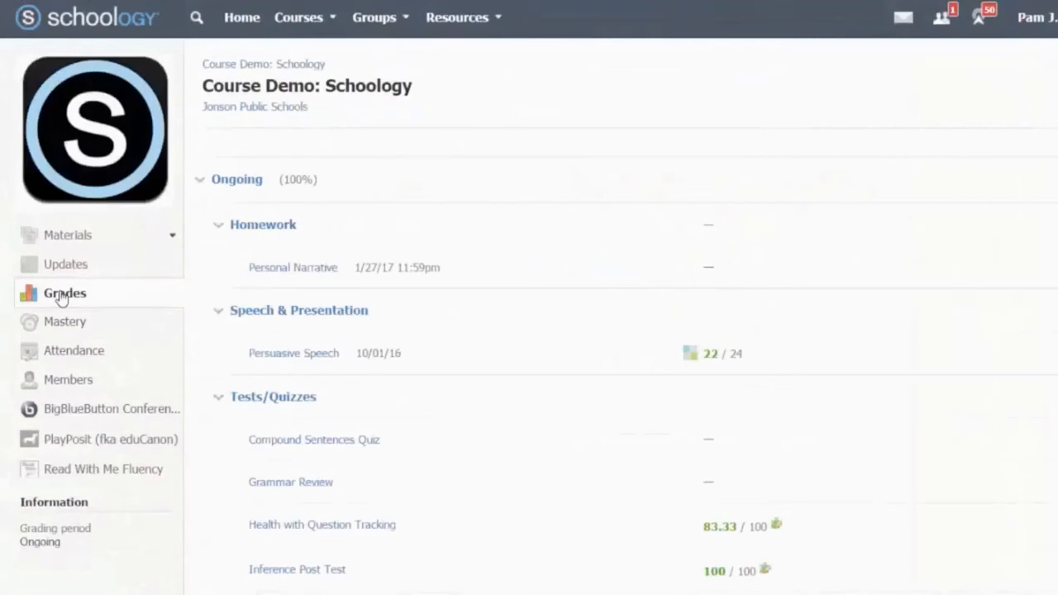
View the graded Persuasive Speech rubric and its Content comment from the student's grades page
left_click(688, 352)
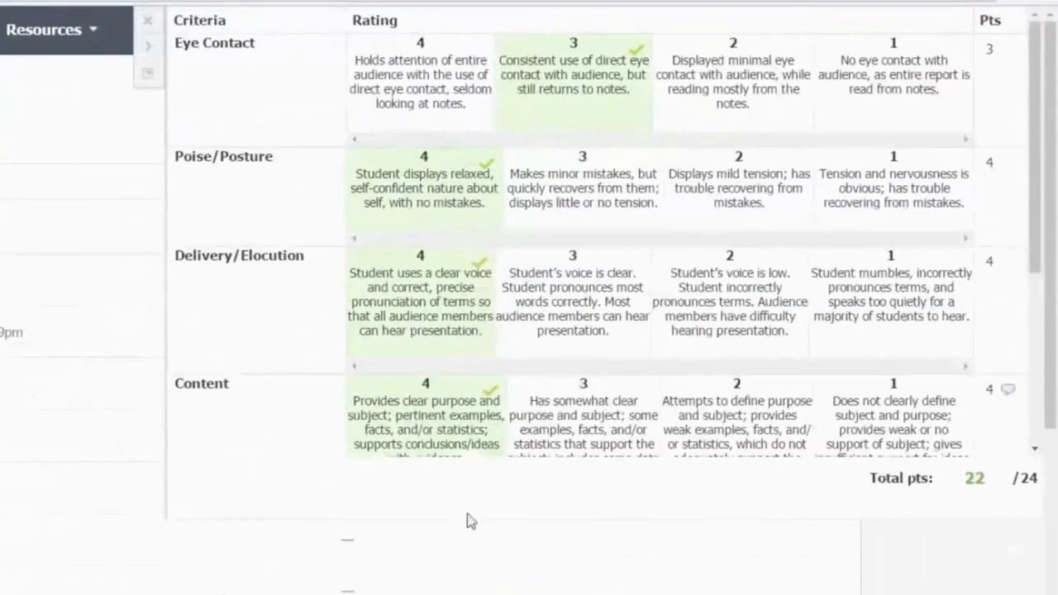
mouse_move(1009, 397)
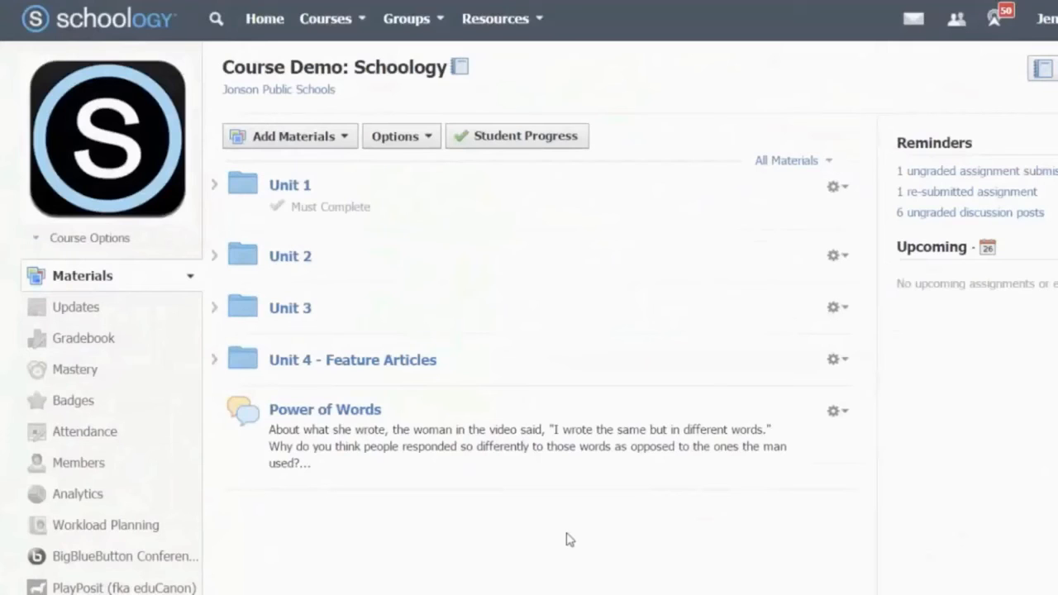
Open the rubric from the Unit 4 Feature Article Assignment's settings, close the rubric editor, and save the assignment
left_click(215, 360)
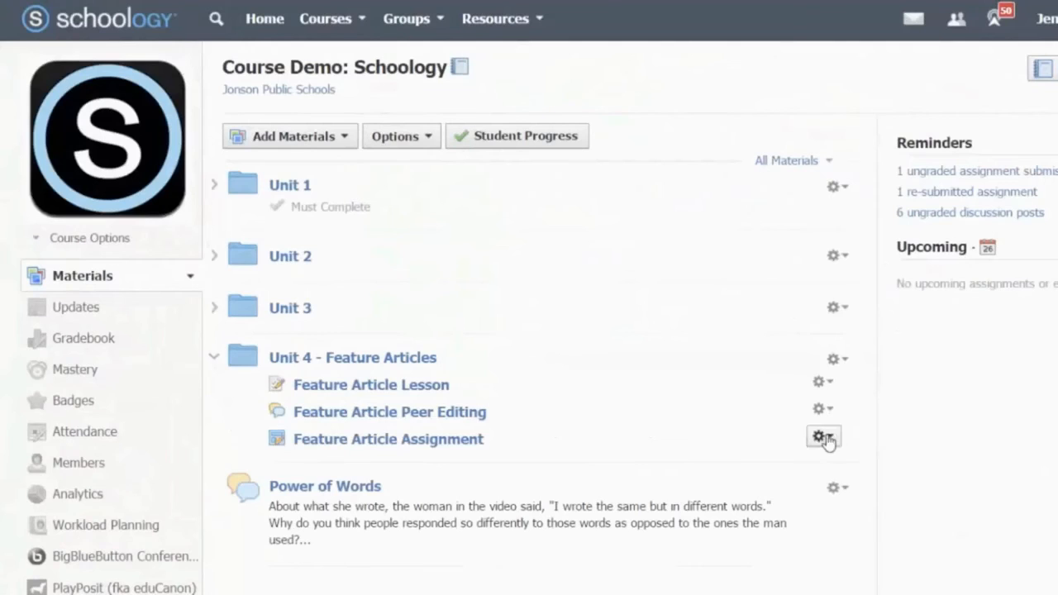
left_click(824, 437)
left_click(864, 469)
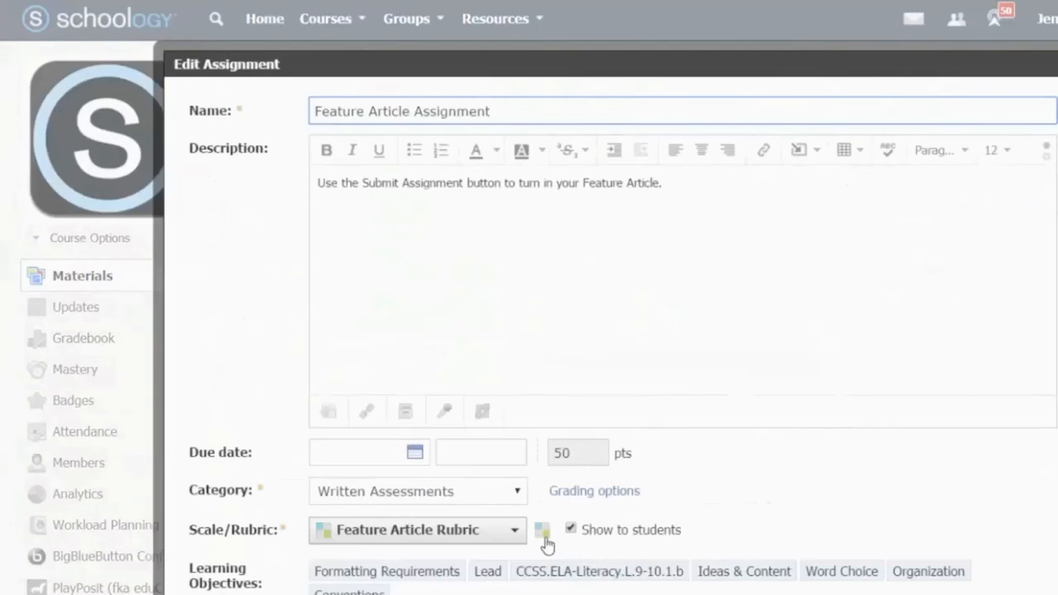
left_click(543, 534)
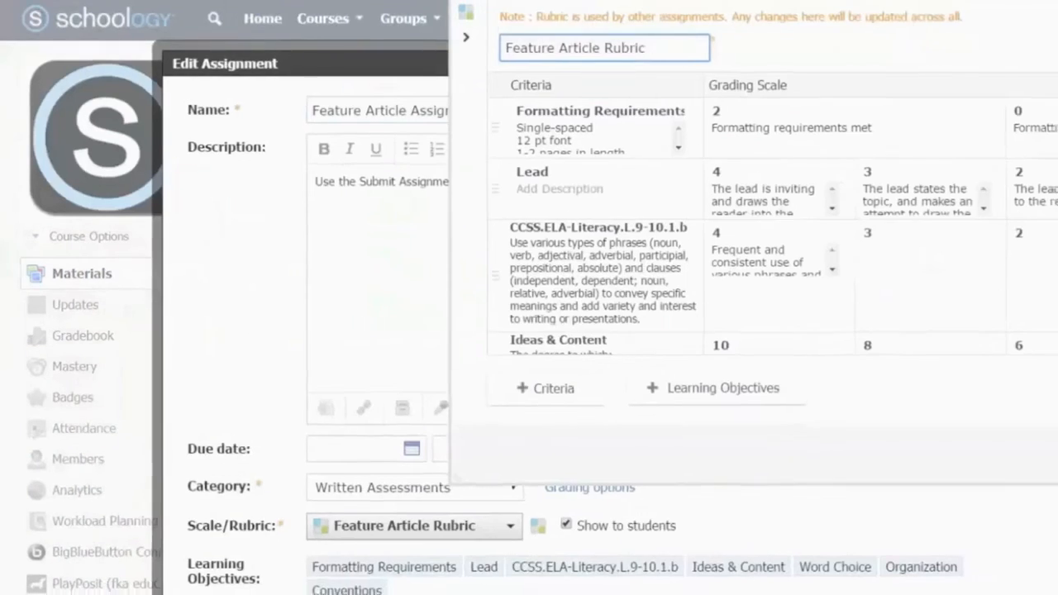
left_click(1005, 351)
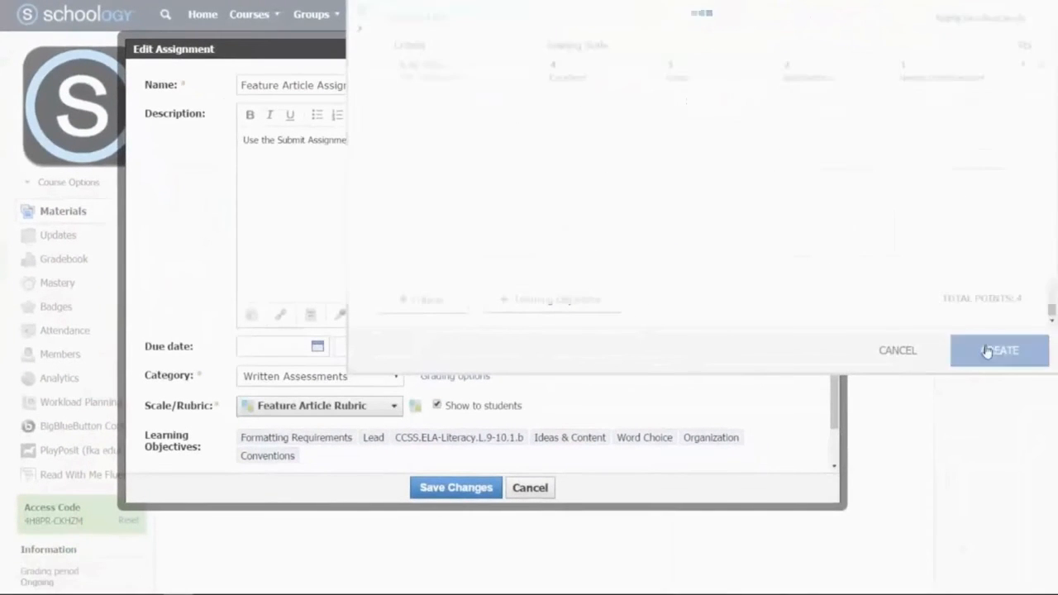
left_click(461, 487)
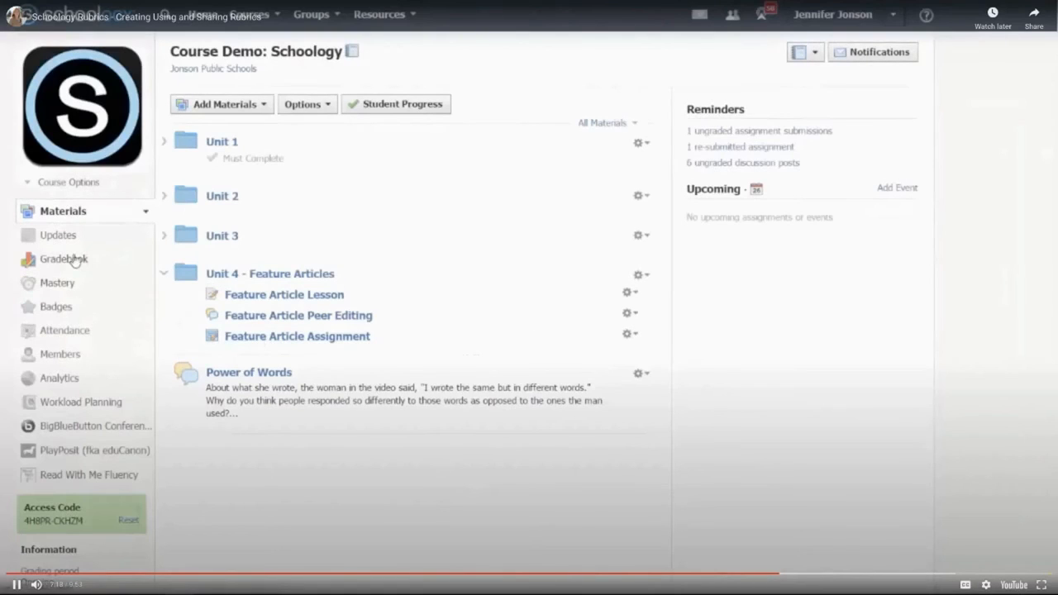
Display the course's rubrics in the gradebook's Grade Setup
left_click(74, 260)
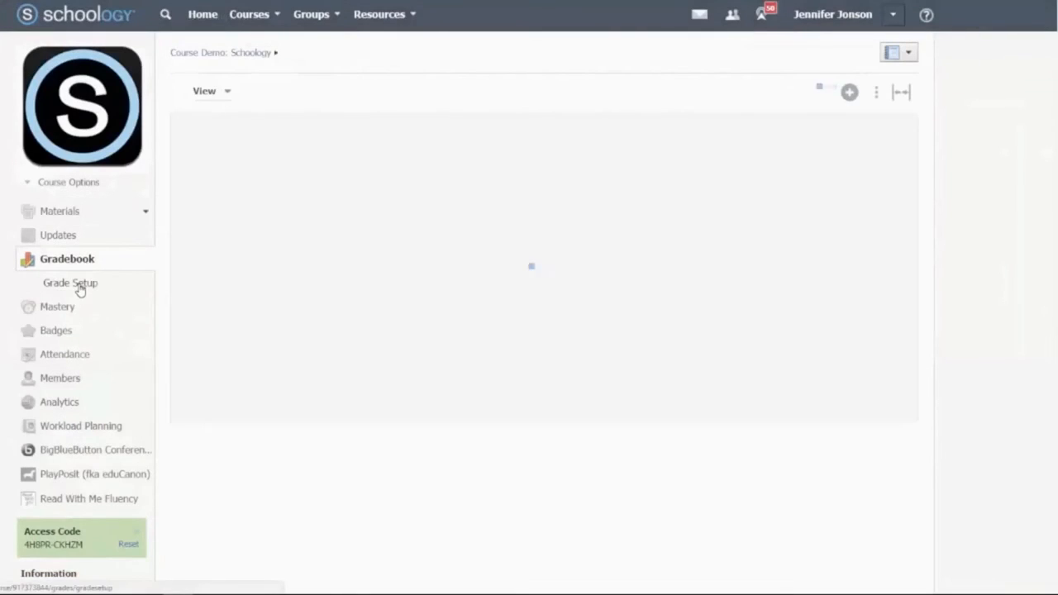
left_click(79, 285)
left_click(755, 88)
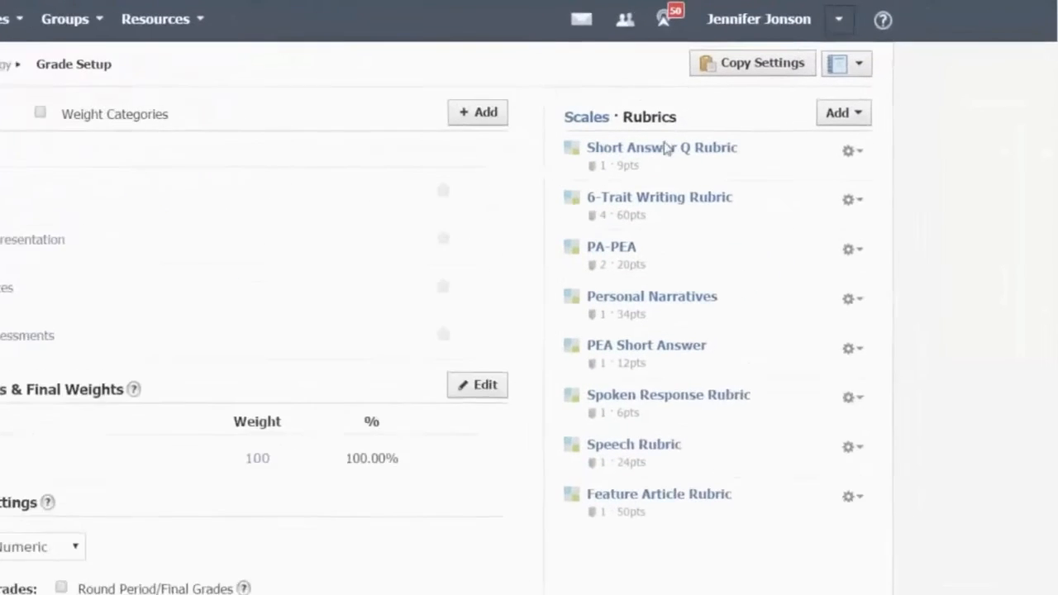
Examine the Short Answer Q Rubric in its editor without saving, and check whether the rubric can be deleted
left_click(851, 152)
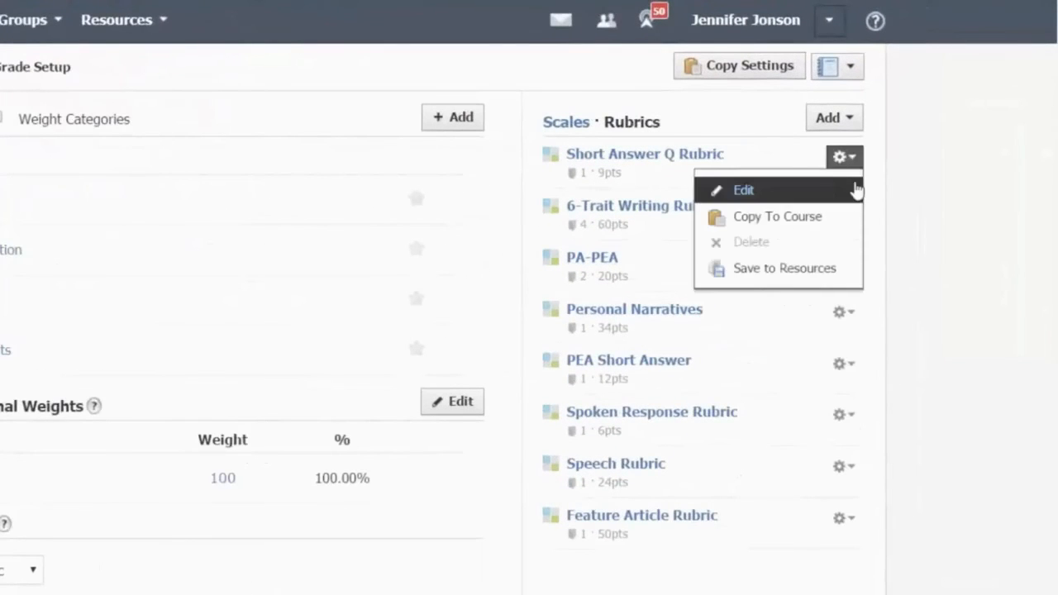
left_click(859, 182)
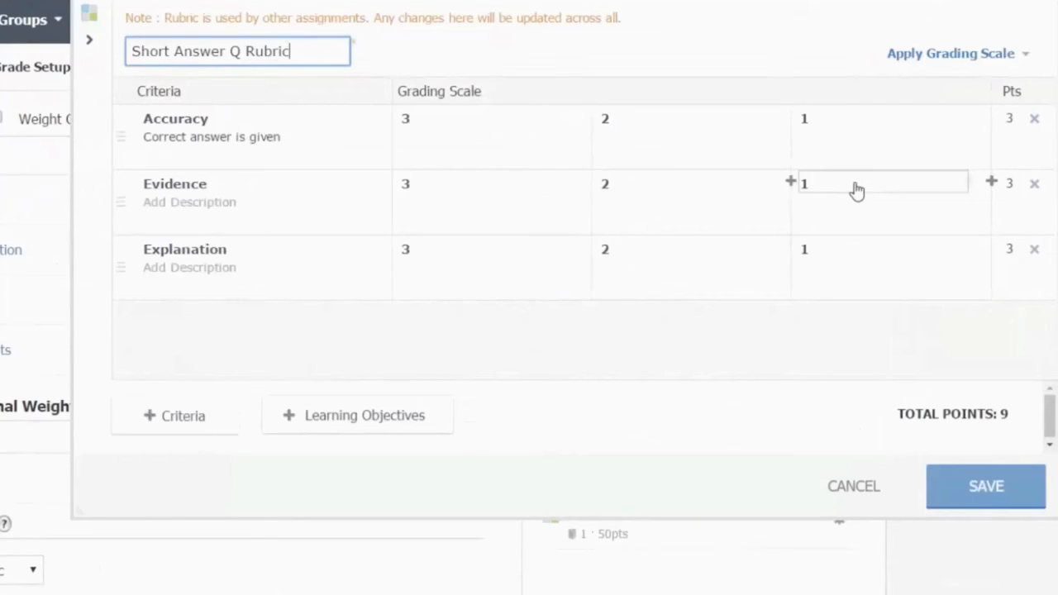
left_click(889, 495)
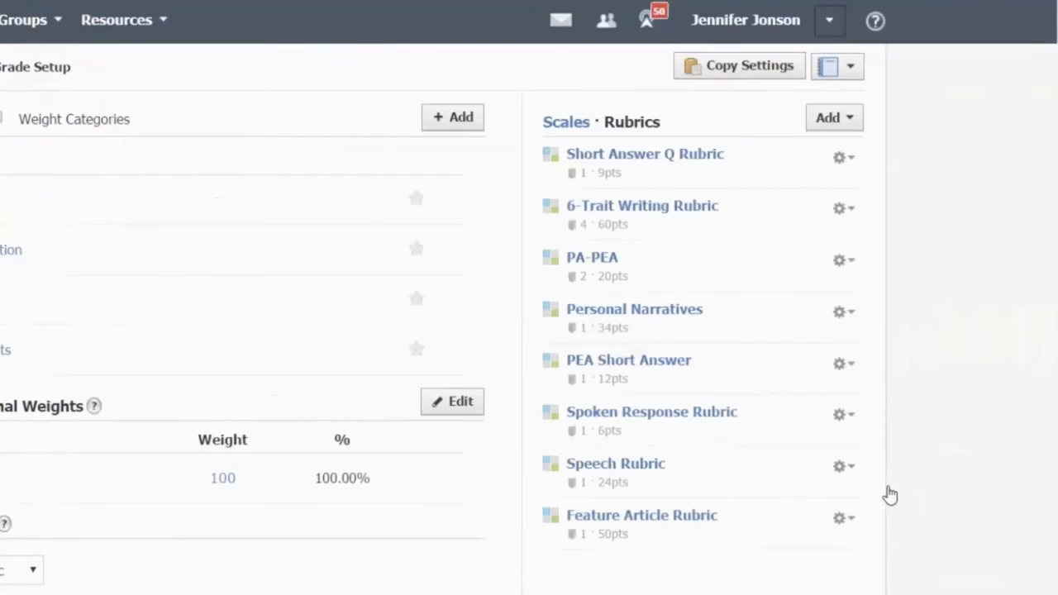
left_click(855, 162)
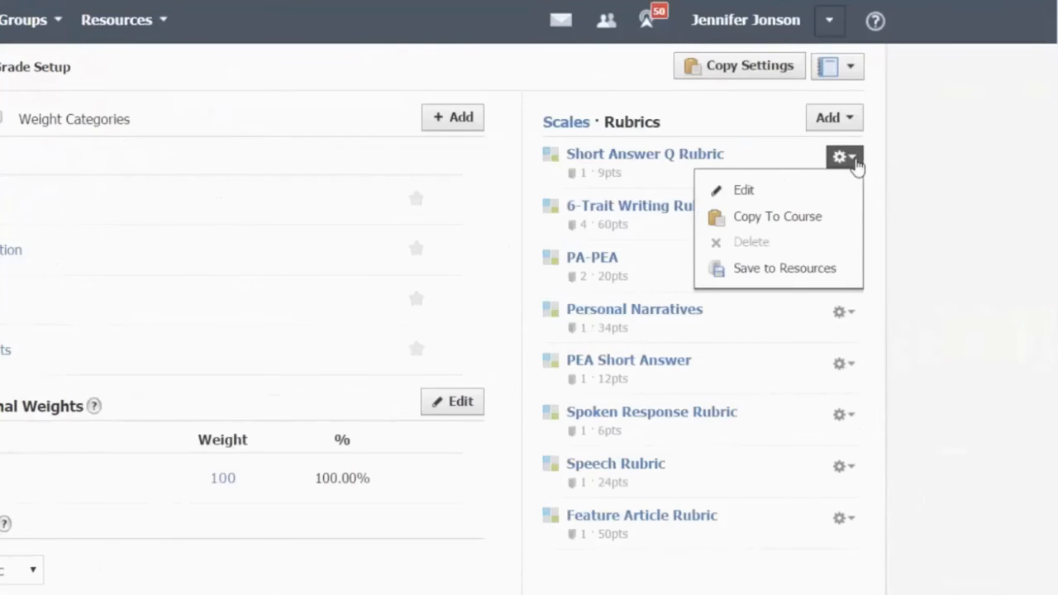
mouse_move(845, 248)
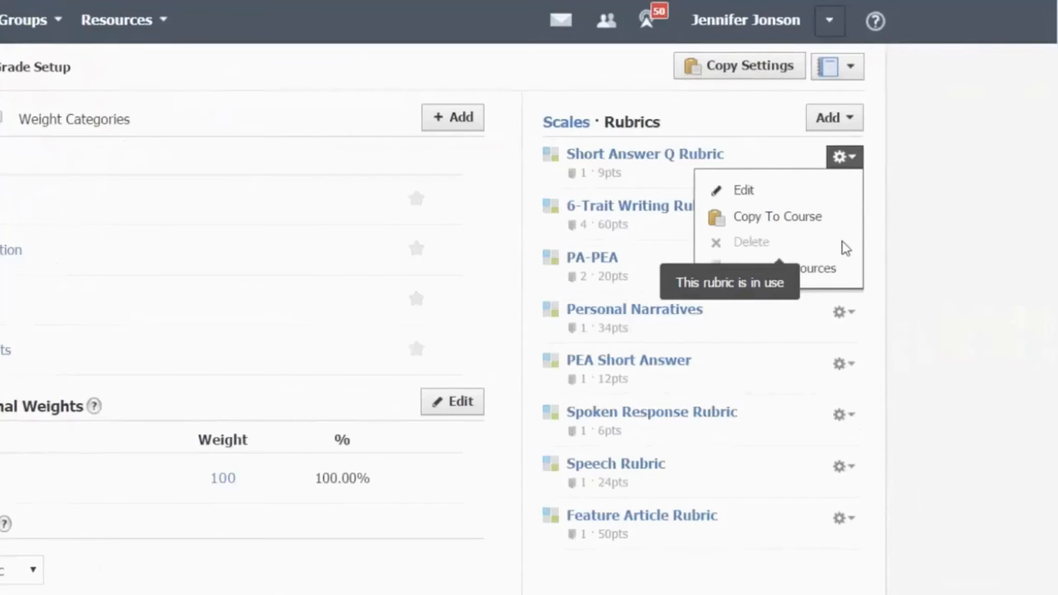
left_click(922, 219)
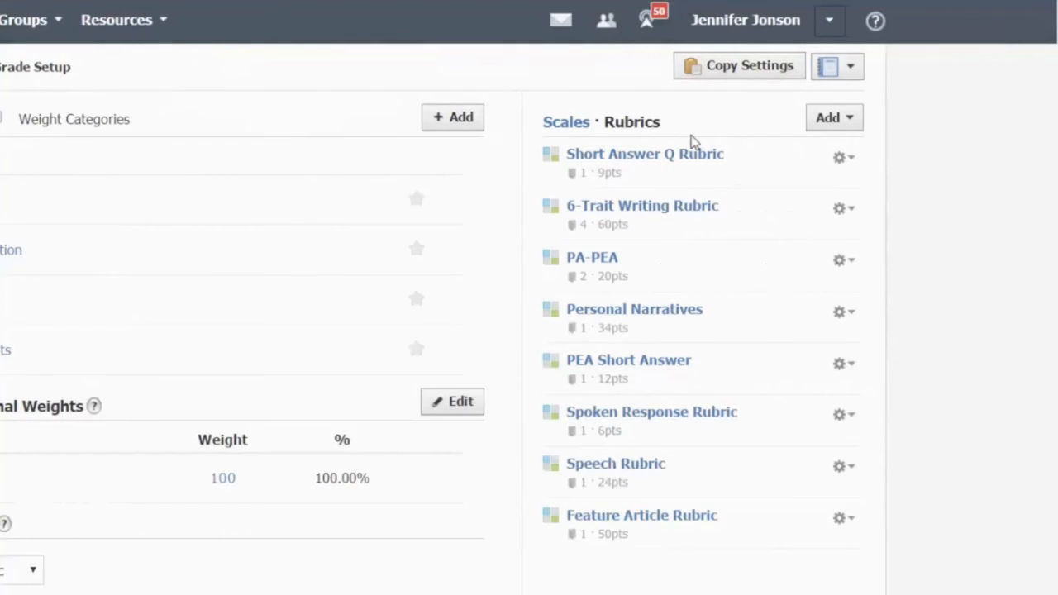
Copy the Short Answer Q Rubric to the Algebra 2: Section 1 and Eng 9: Block 1 courses
left_click(858, 164)
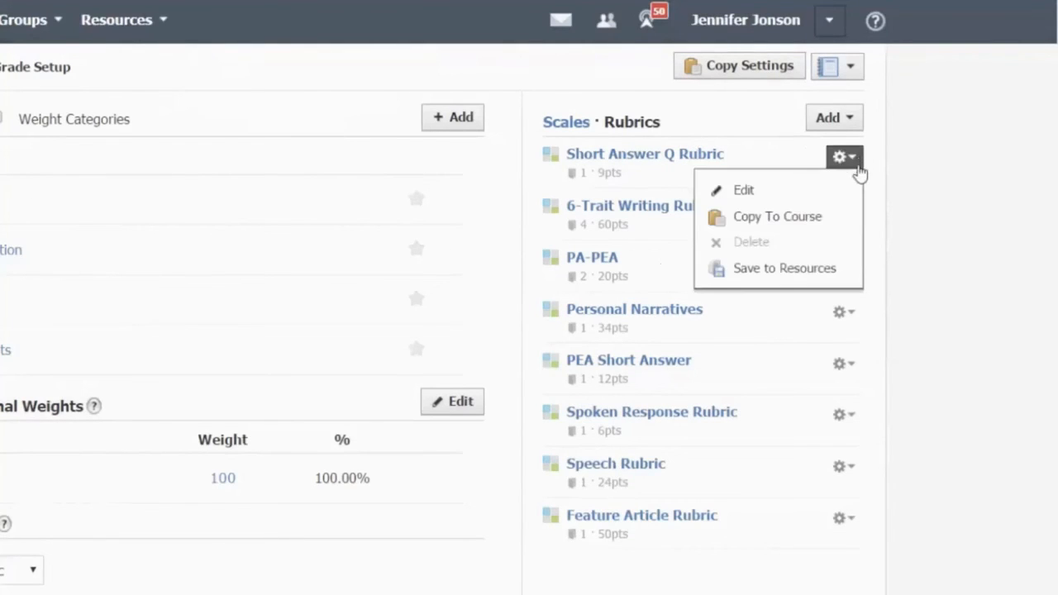
left_click(851, 225)
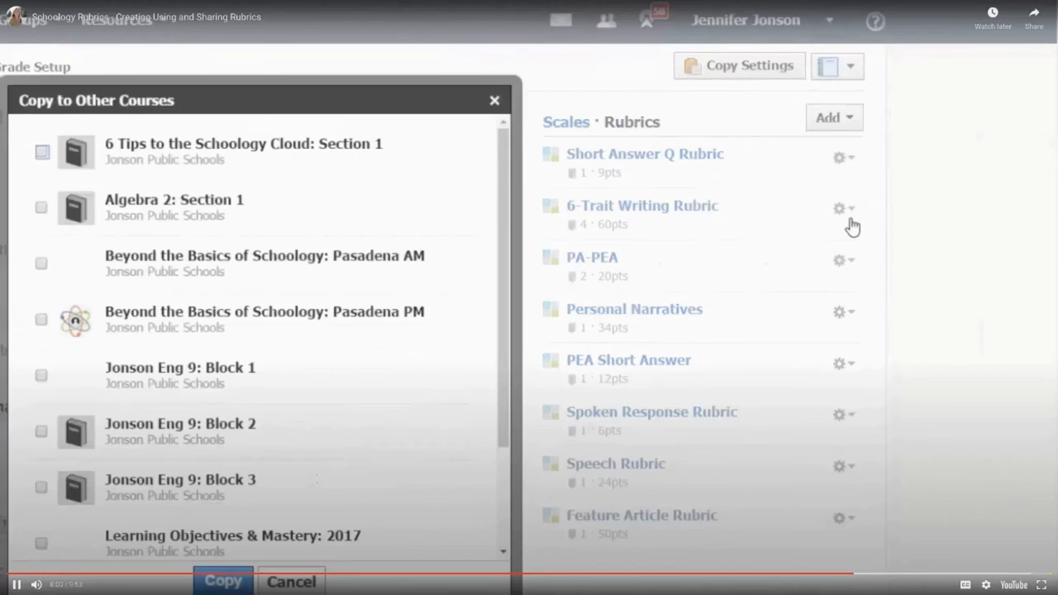
left_click(41, 206)
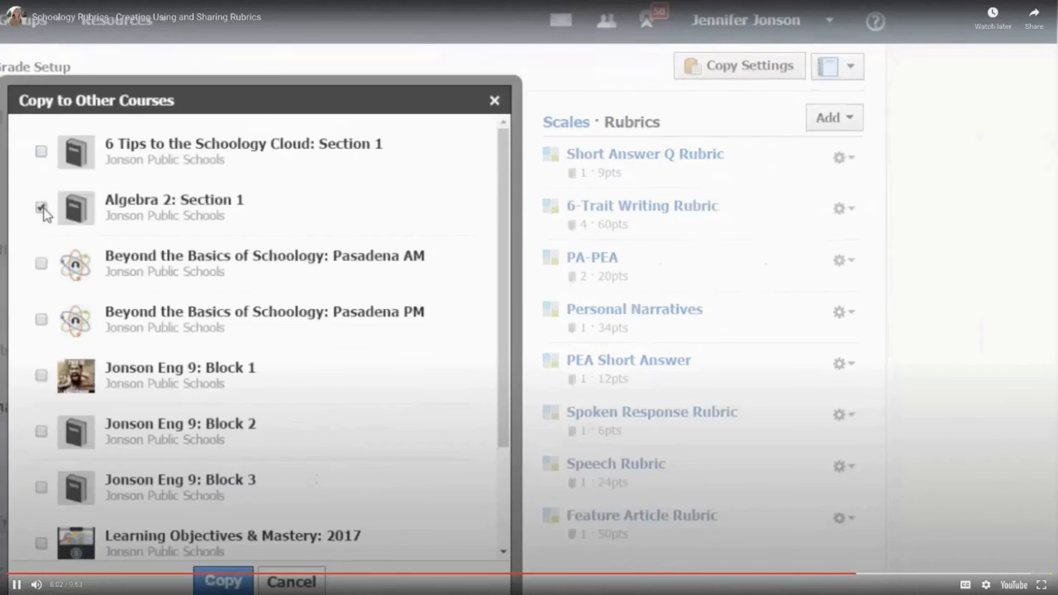
left_click(42, 376)
left_click(223, 581)
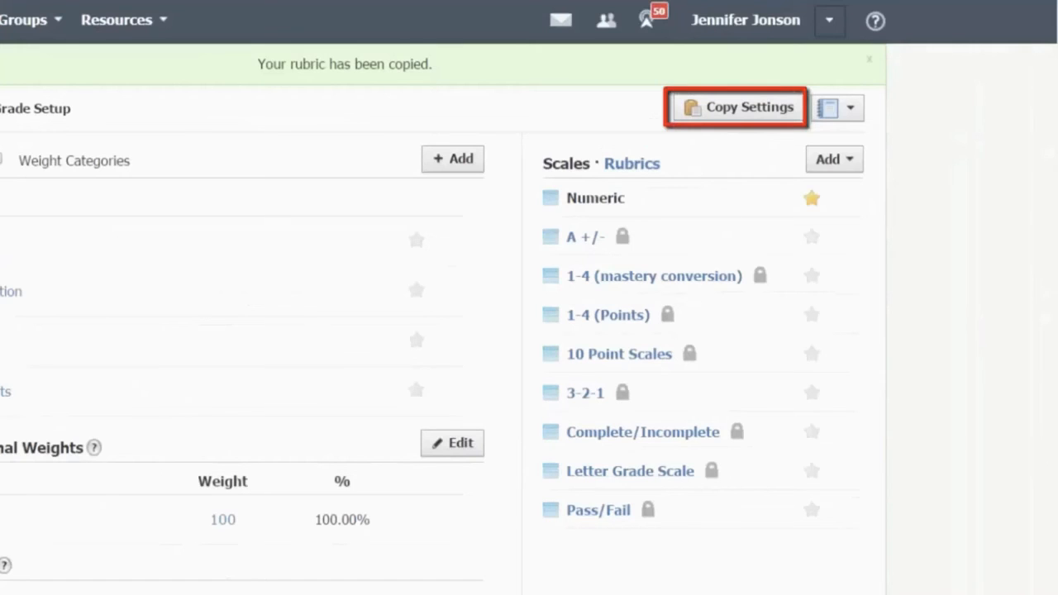
Copy only the course's Rubrics settings to Algebra 2: Section 1 and the Eng 9 courses Block 2 and Block 3
left_click(754, 110)
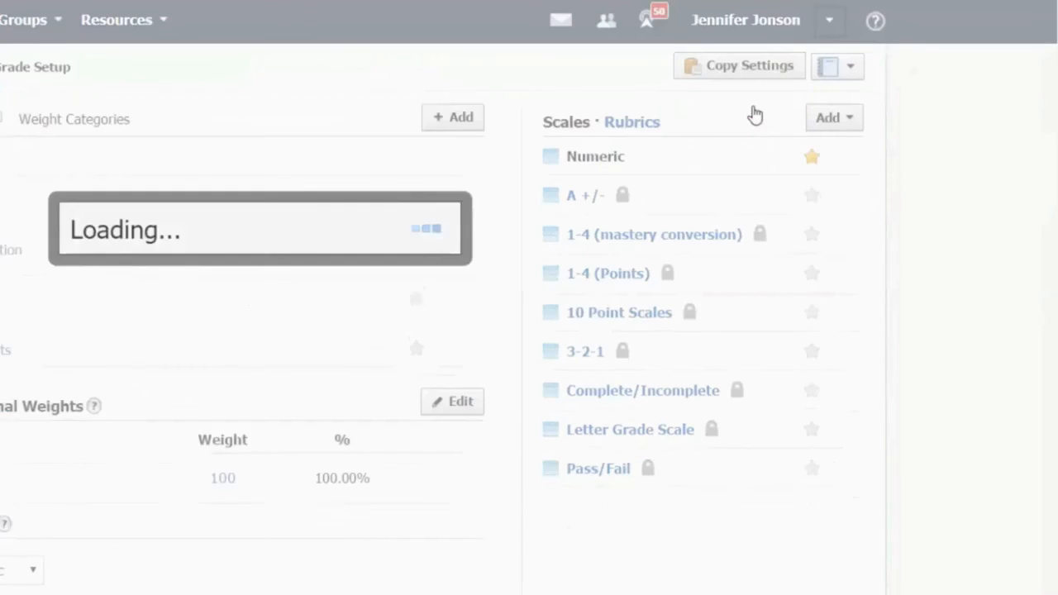
left_click(46, 222)
left_click(46, 195)
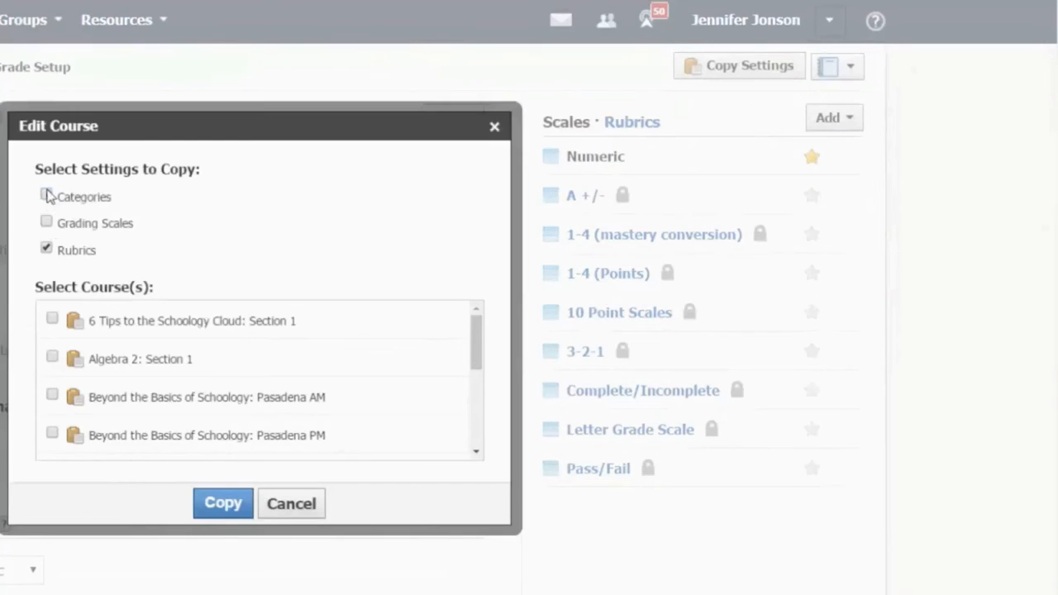
left_click(52, 357)
scroll(108, 369, "down", 5)
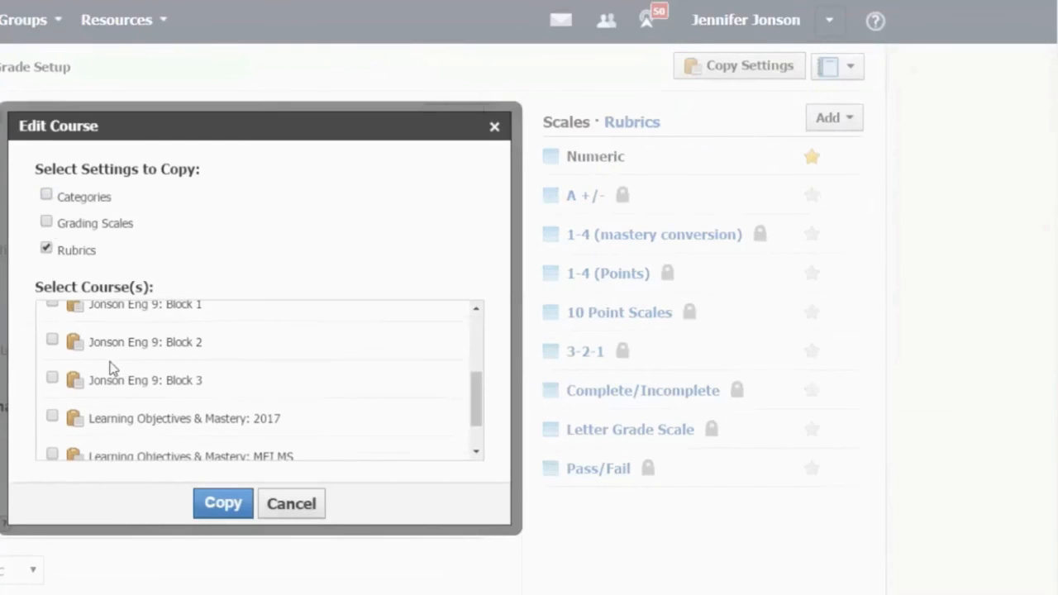
left_click(52, 339)
left_click(52, 378)
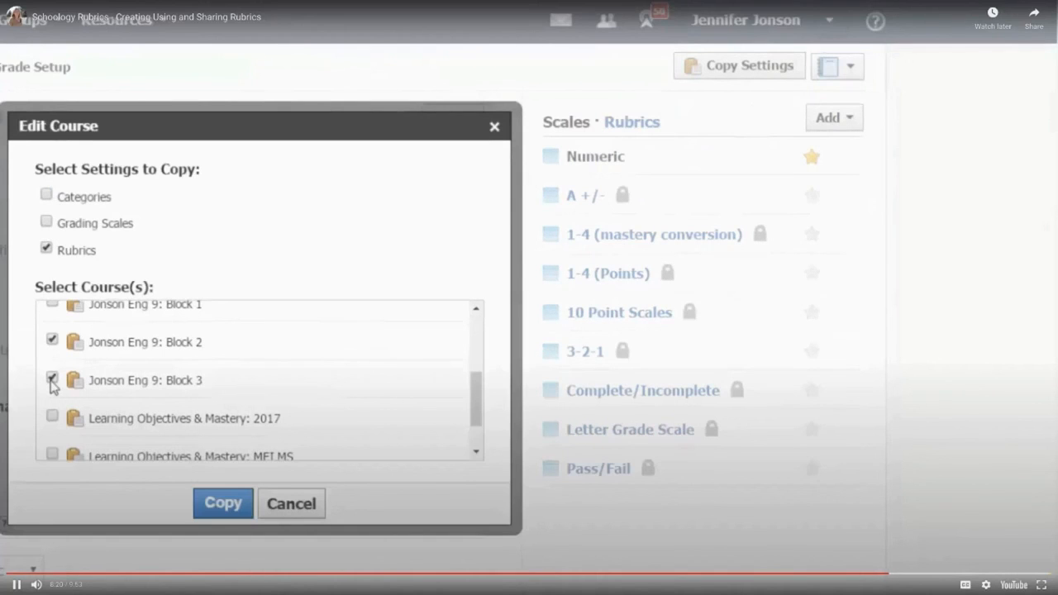
left_click(235, 506)
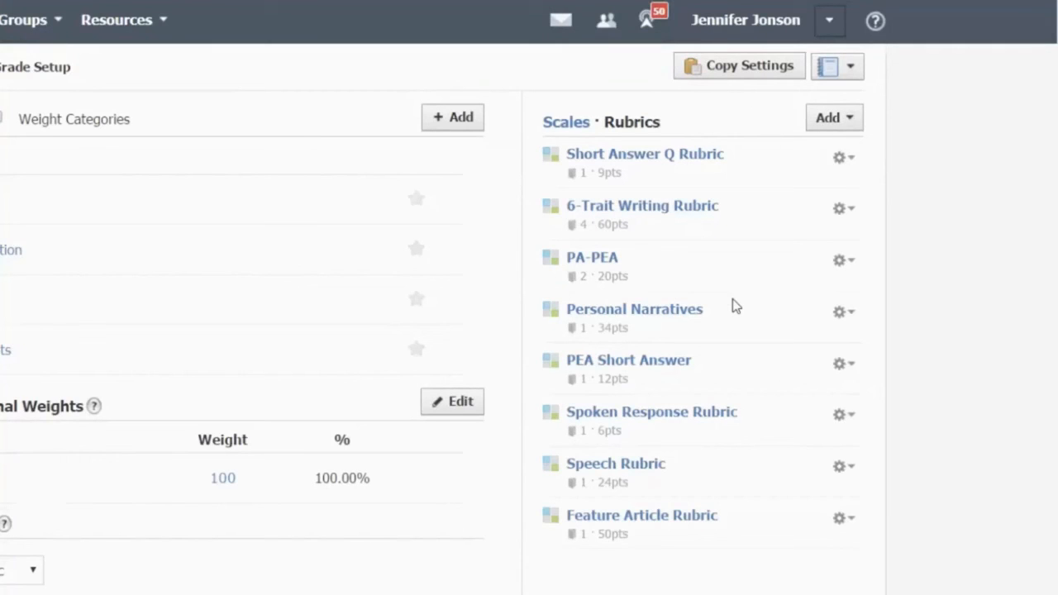
Save a copy of the Feature Article Rubric to the 10th Grade Eng Teachers group resources without a folder
scroll(752, 376, "down", 3)
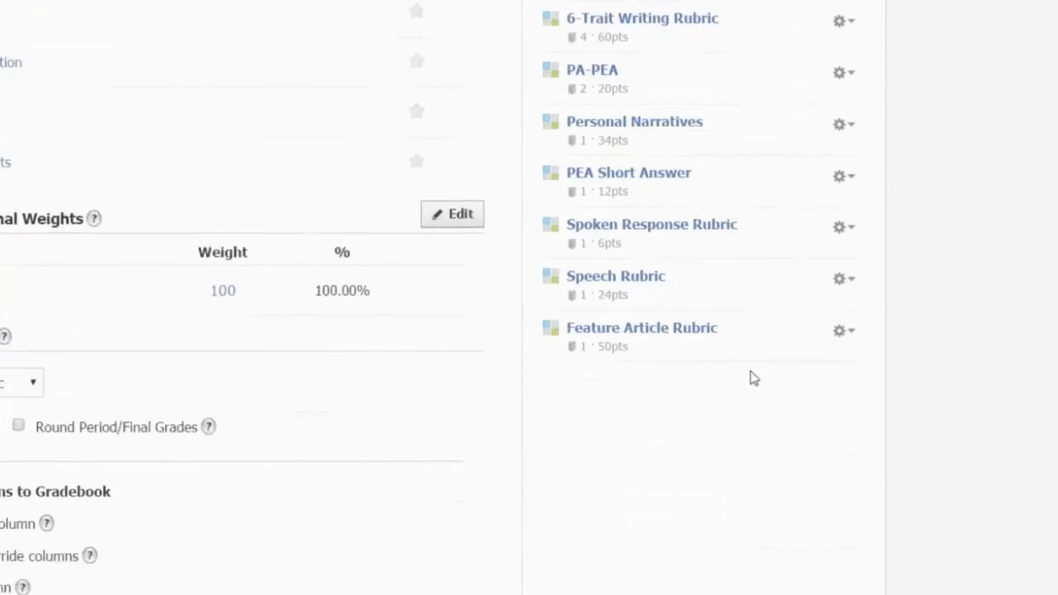
left_click(843, 267)
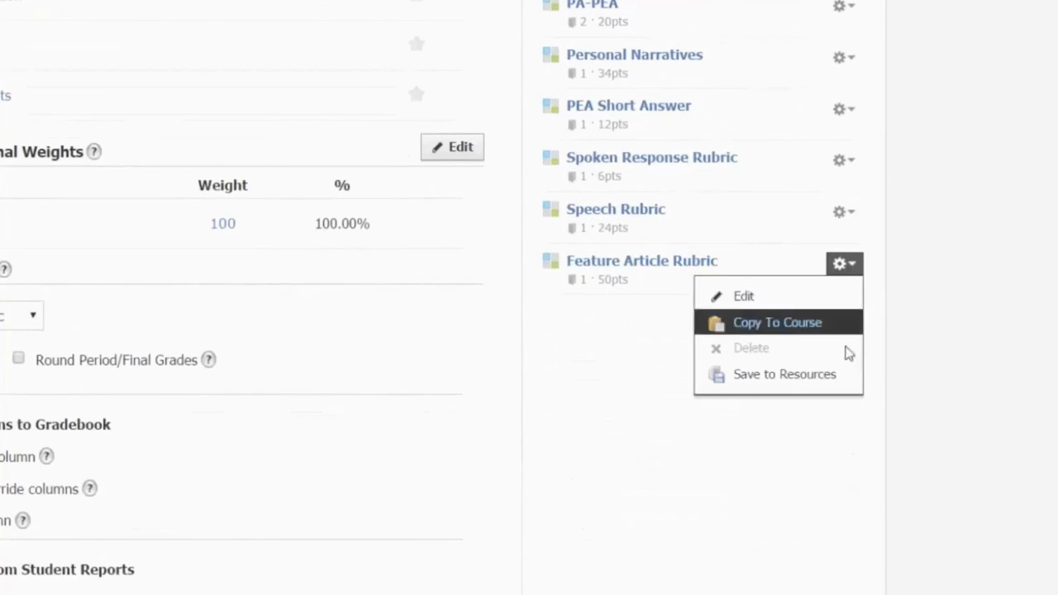
left_click(851, 376)
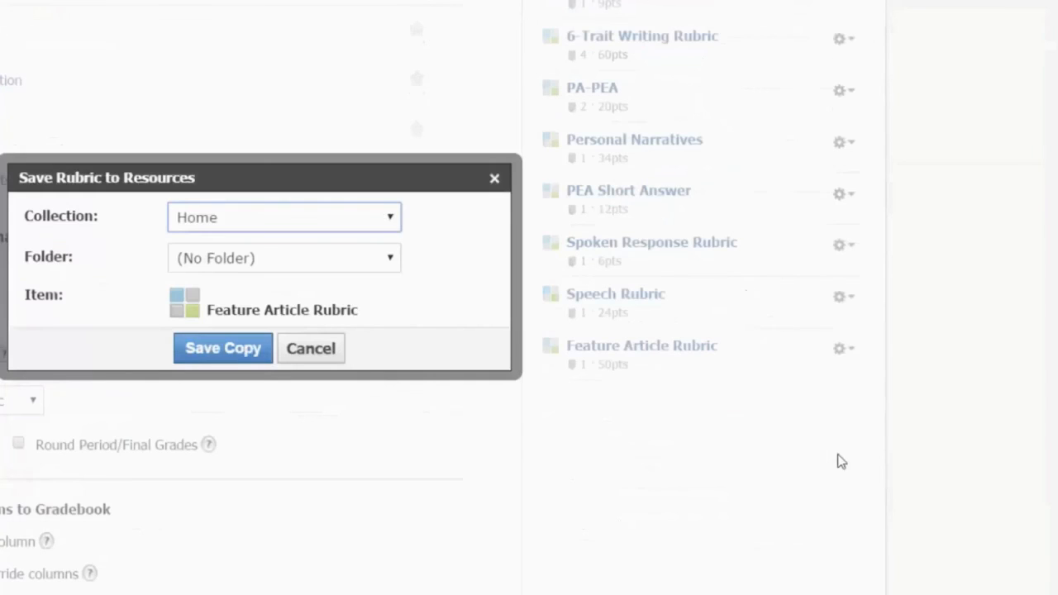
left_click(305, 222)
scroll(339, 364, "down", 3)
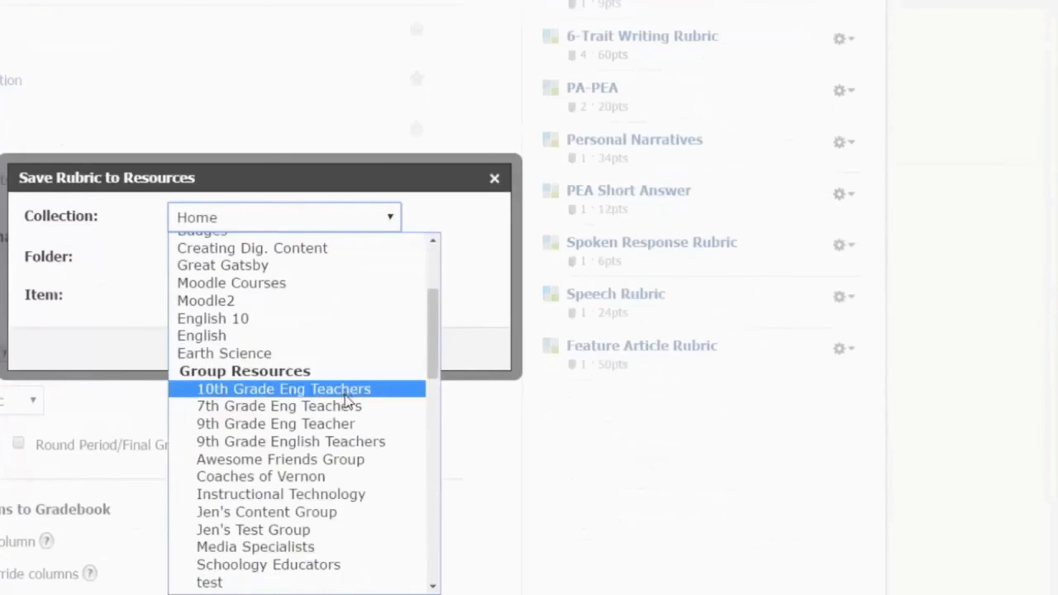
left_click(343, 387)
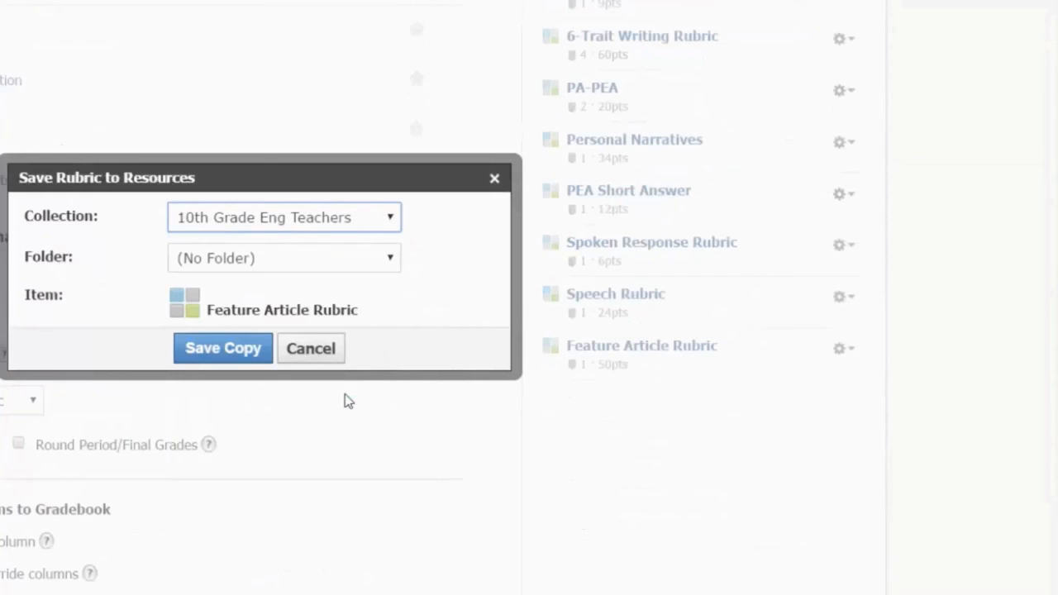
left_click(224, 348)
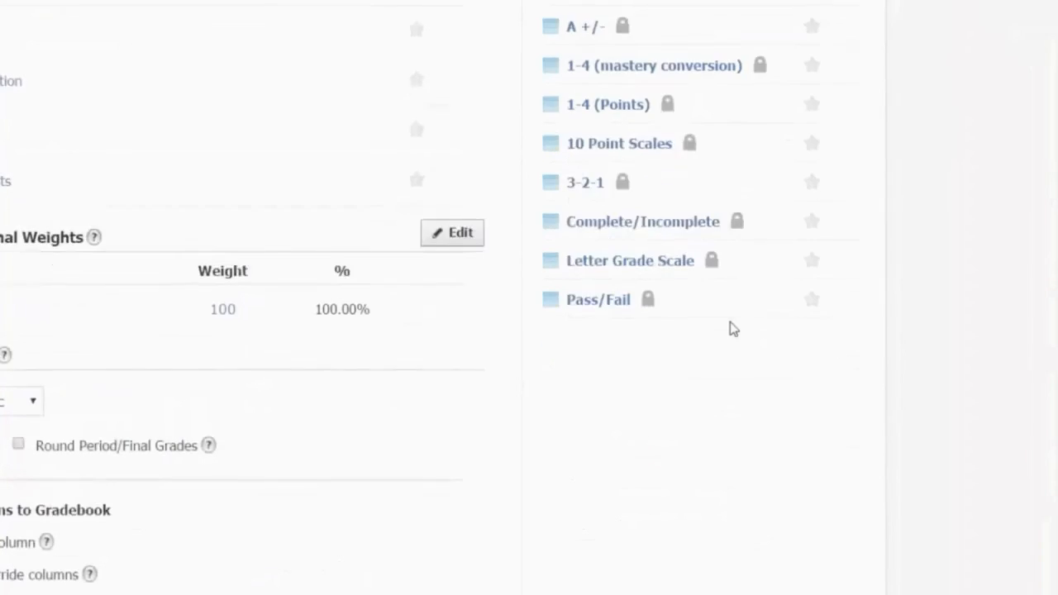
Save another copy of the Feature Article Rubric to the personal Rubrics collection
left_click(653, 123)
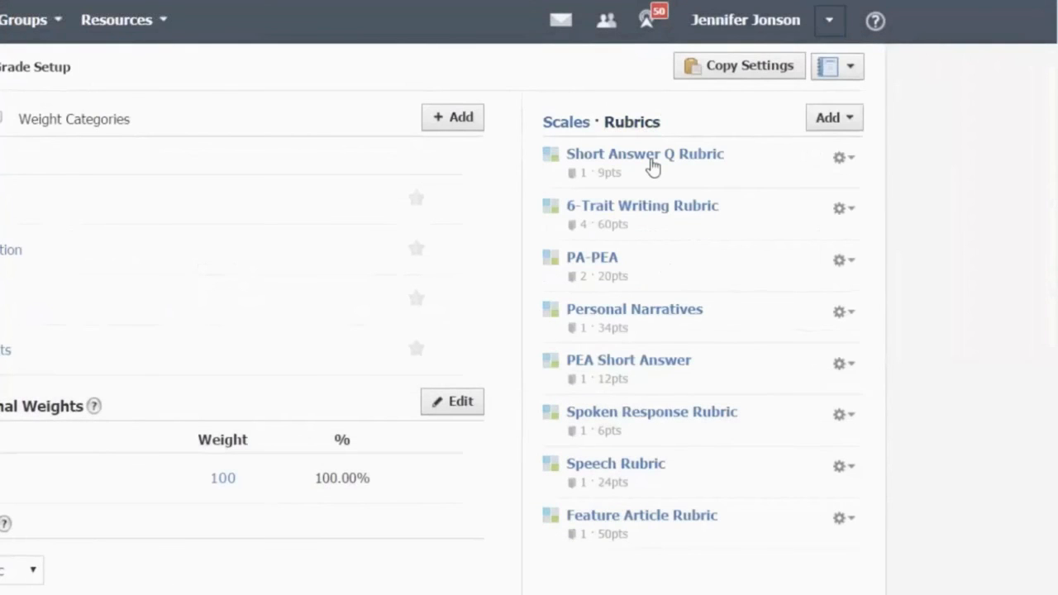
scroll(661, 182, "down", 1)
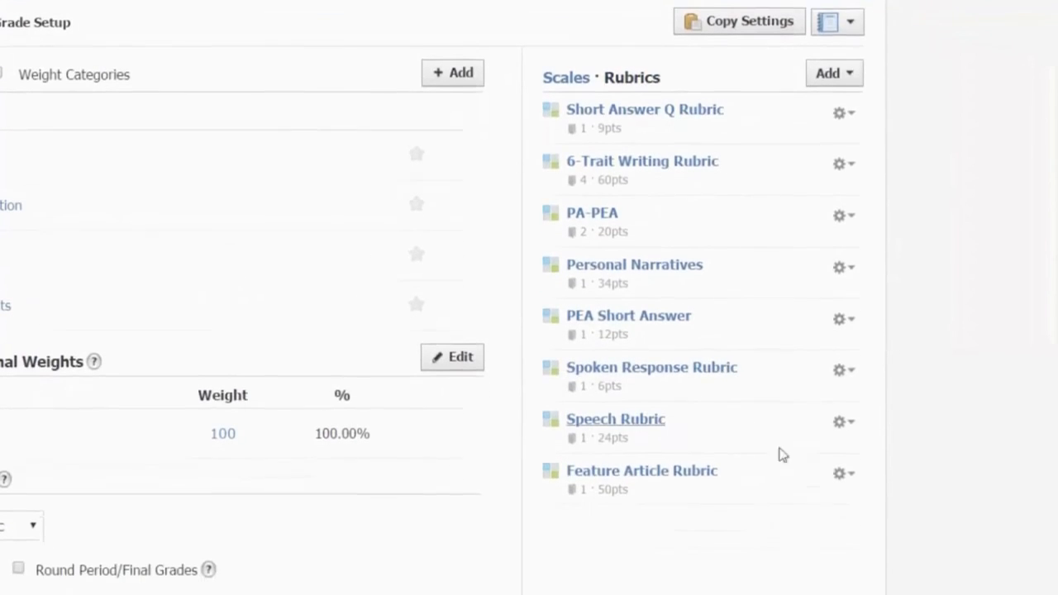
left_click(845, 460)
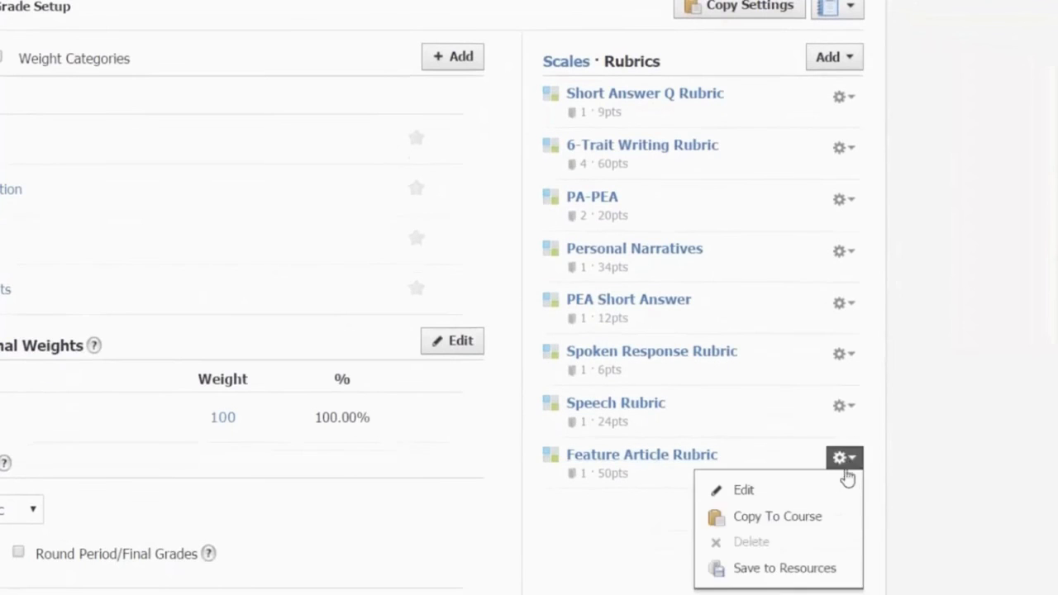
left_click(823, 569)
left_click(248, 160)
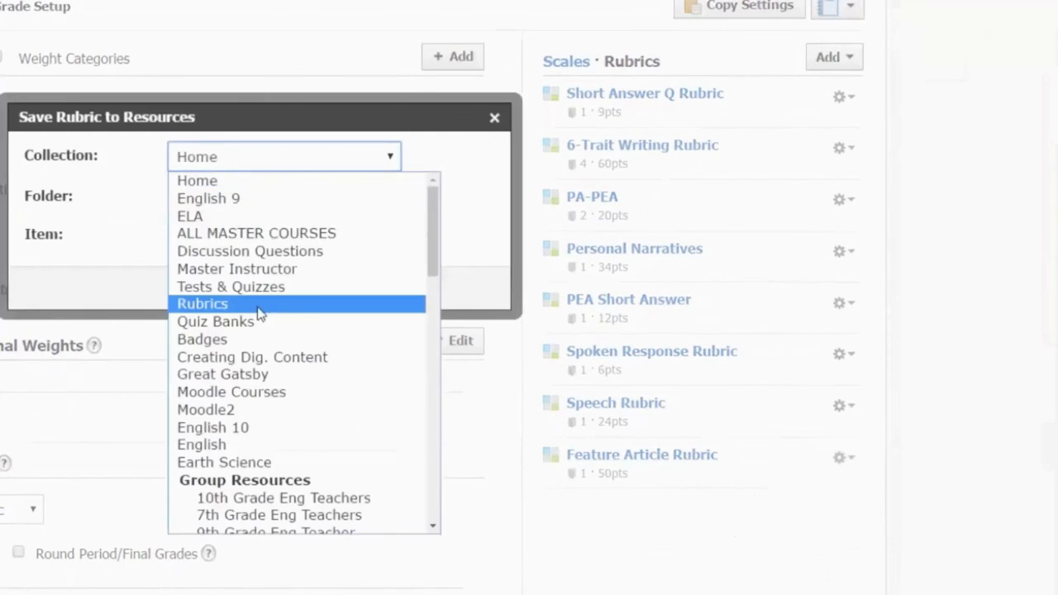
left_click(259, 306)
left_click(233, 291)
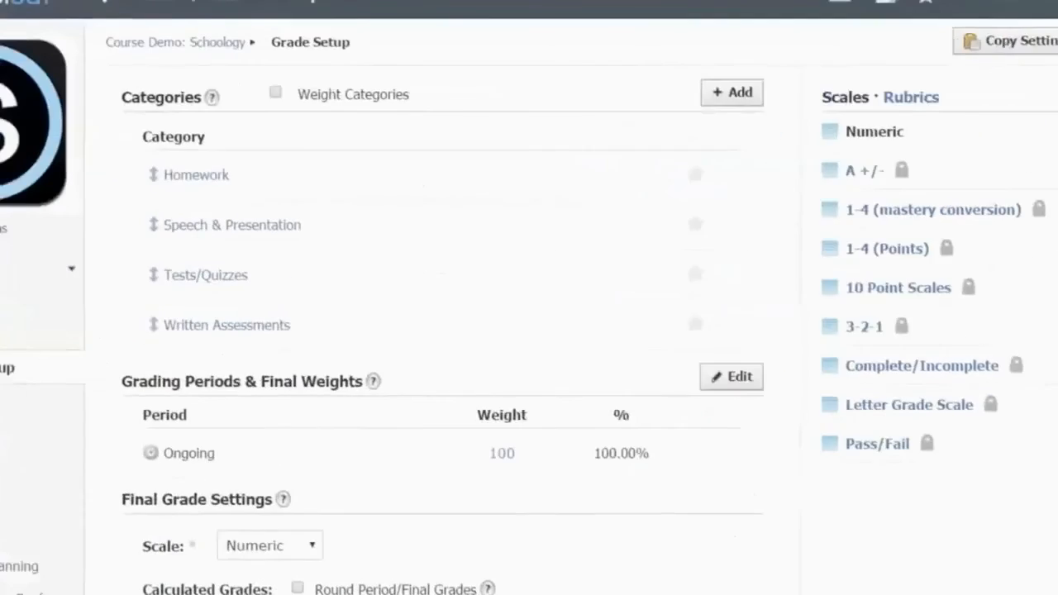
Open the Rubrics collection in the personal resources and check the option for adding a new rubric there
left_click(562, 16)
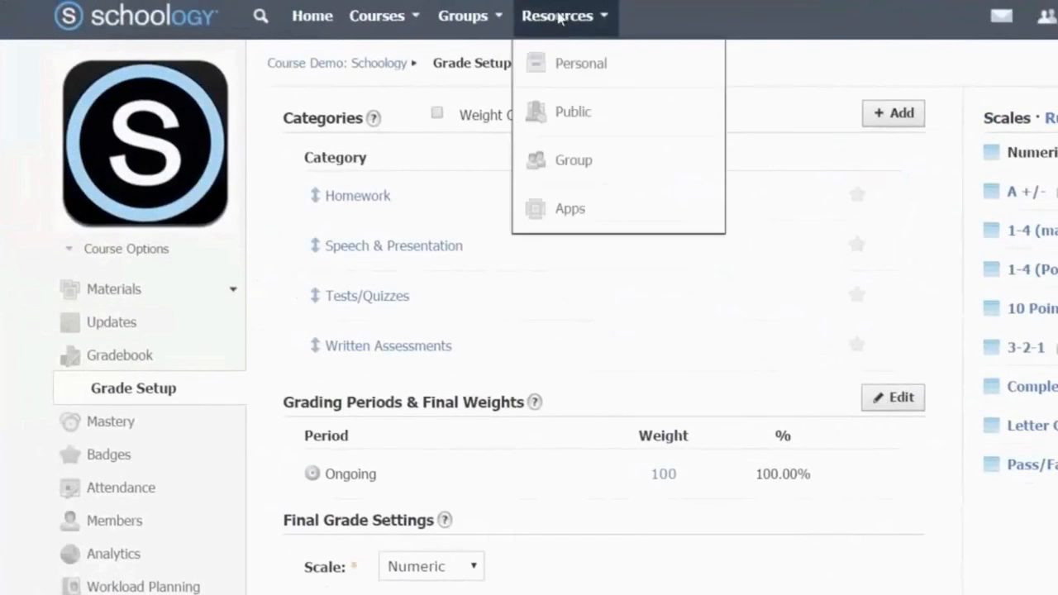
left_click(589, 72)
left_click(219, 442)
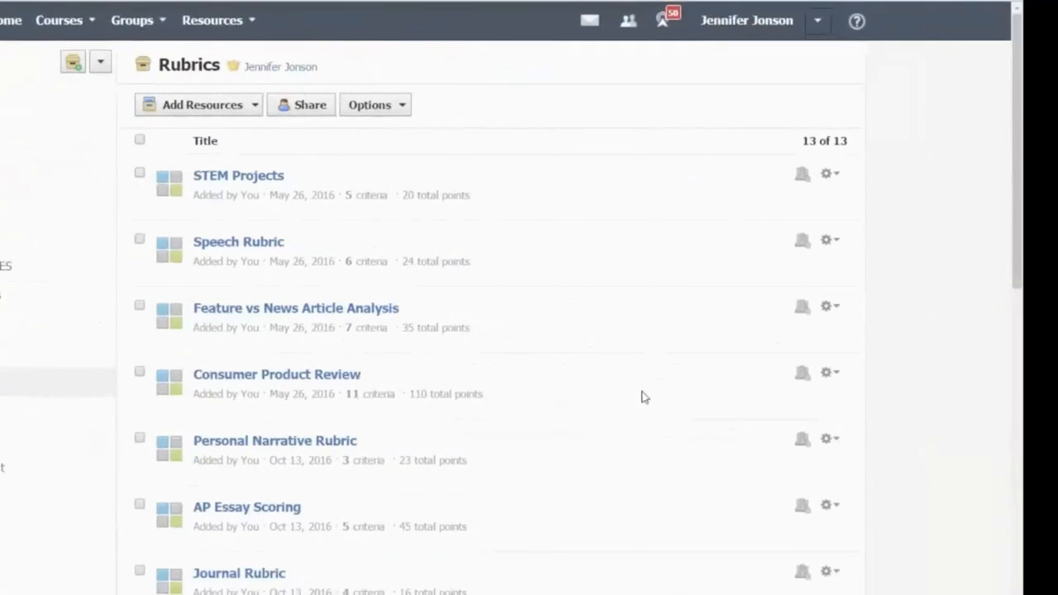
left_click(217, 109)
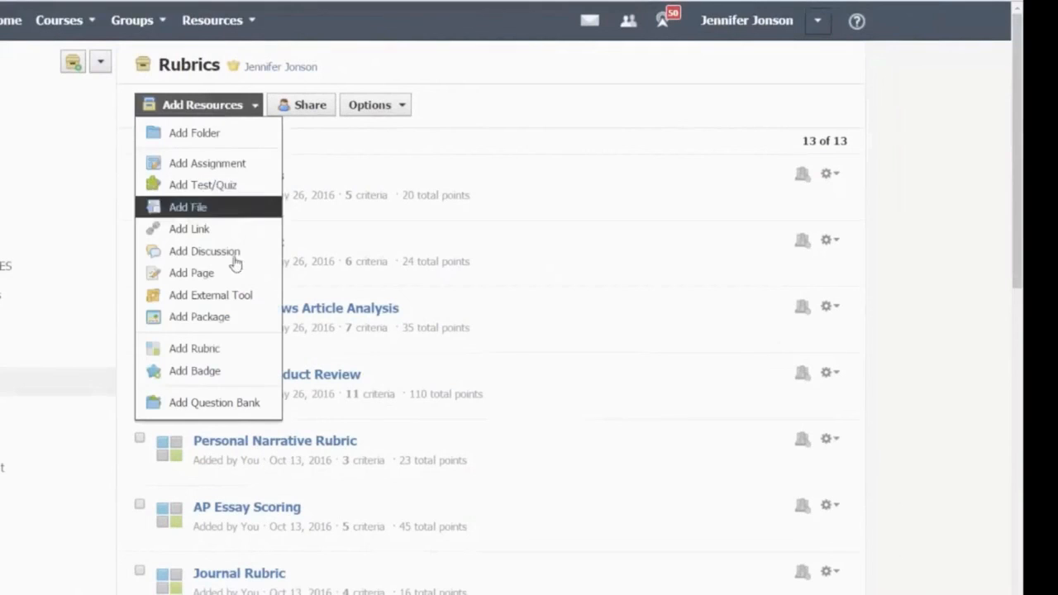
left_click(249, 351)
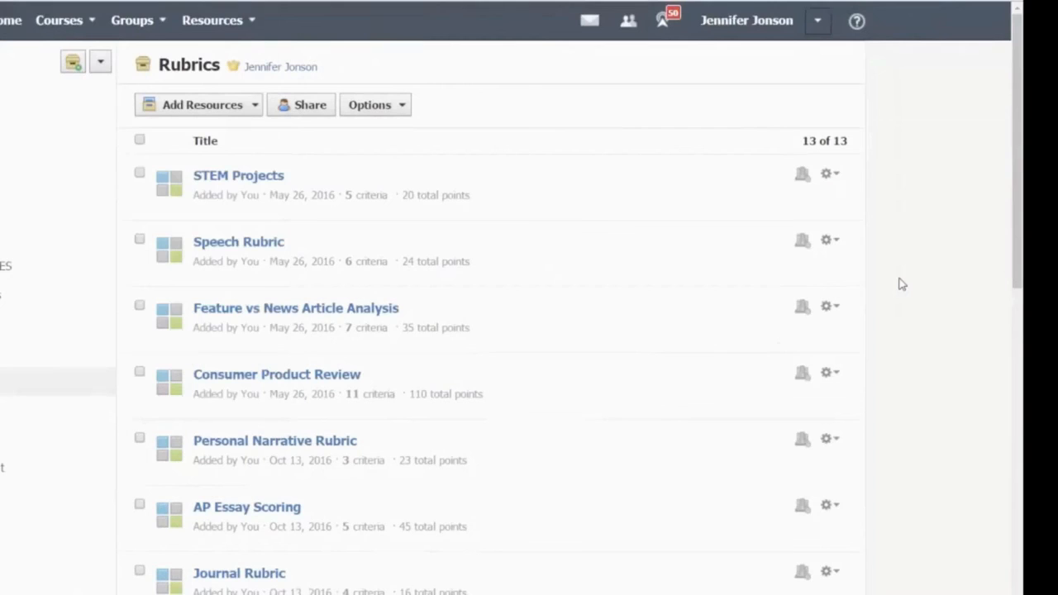
Select the Speech Rubric and Feature vs News Article Analysis in the collection and review the bulk actions available for them
left_click(140, 241)
left_click(140, 306)
left_click(139, 373)
left_click(140, 140)
left_click(140, 141)
left_click(140, 240)
left_click(140, 306)
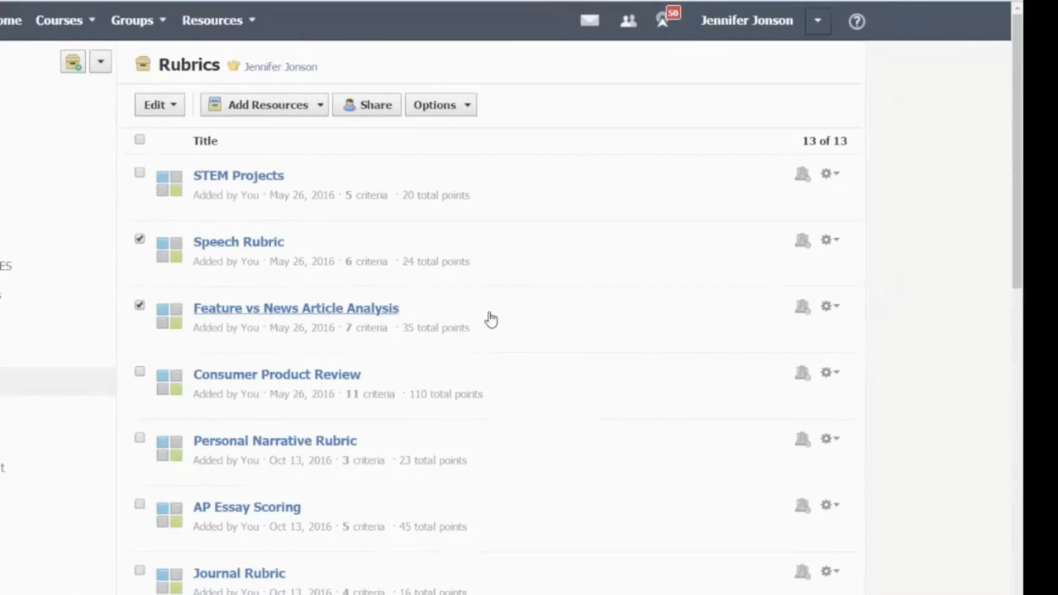
left_click(170, 107)
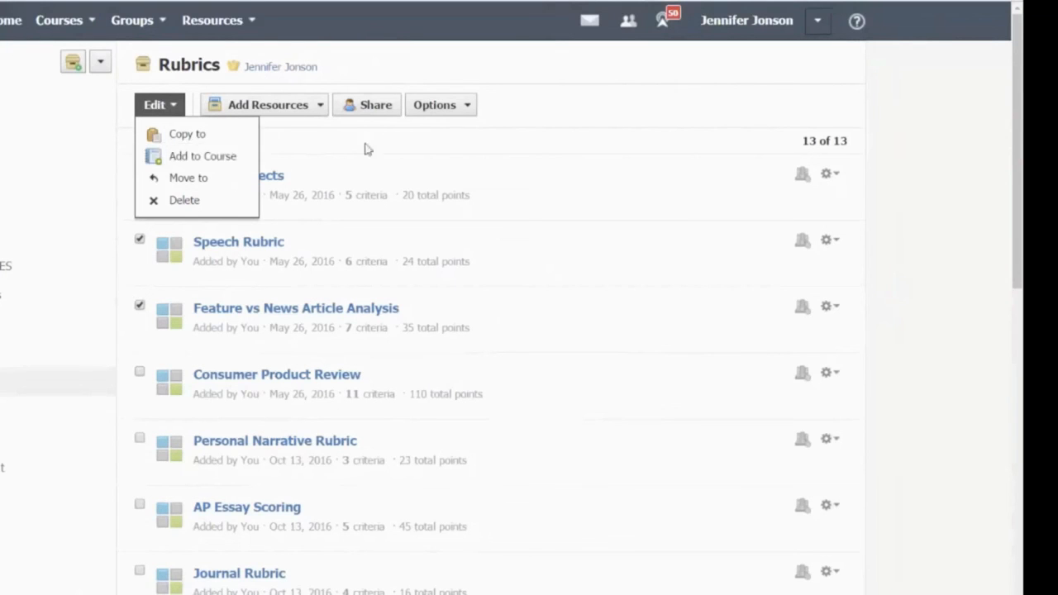
left_click(651, 76)
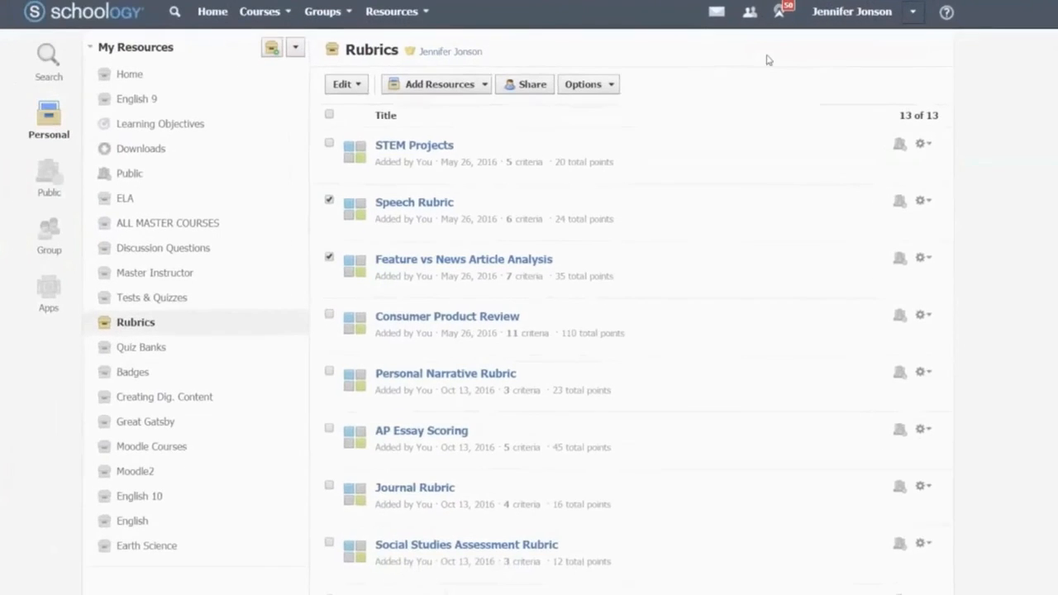